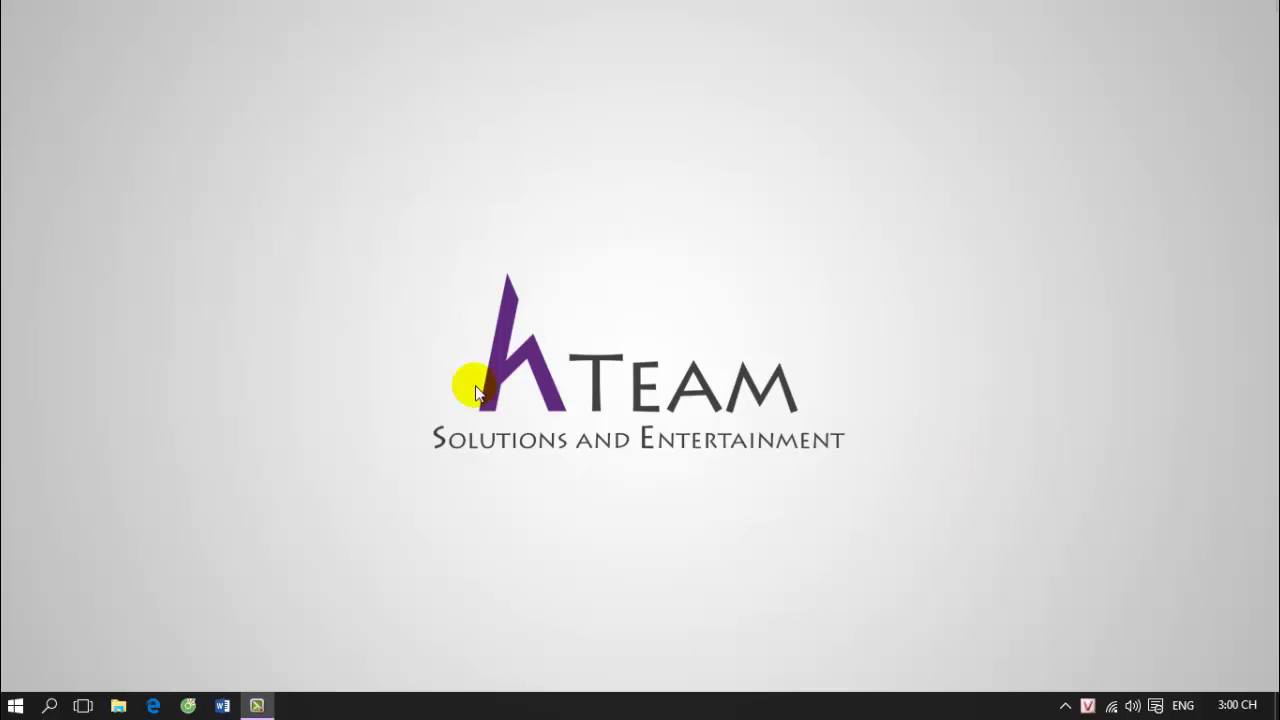
Launch Word from the taskbar and create a blank document, Document1.
{"action": "left_click", "coordinate": [222, 705]}
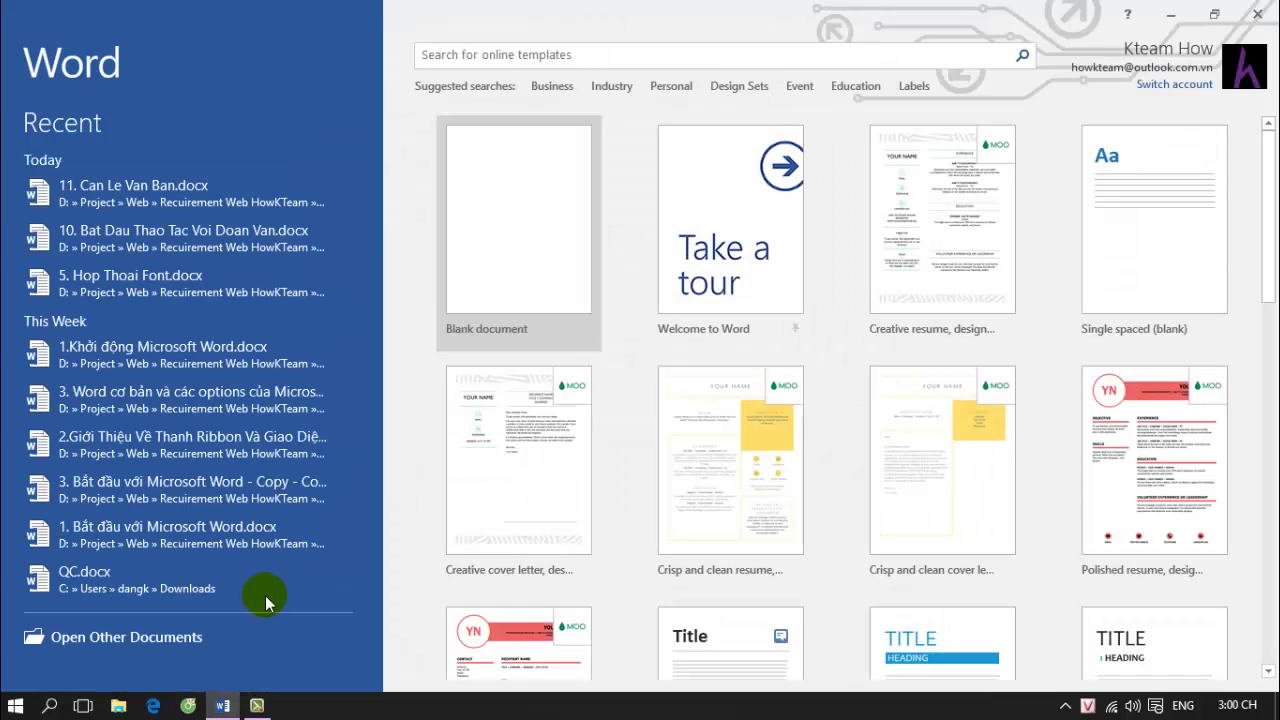
{"action": "left_click", "coordinate": [506, 200]}
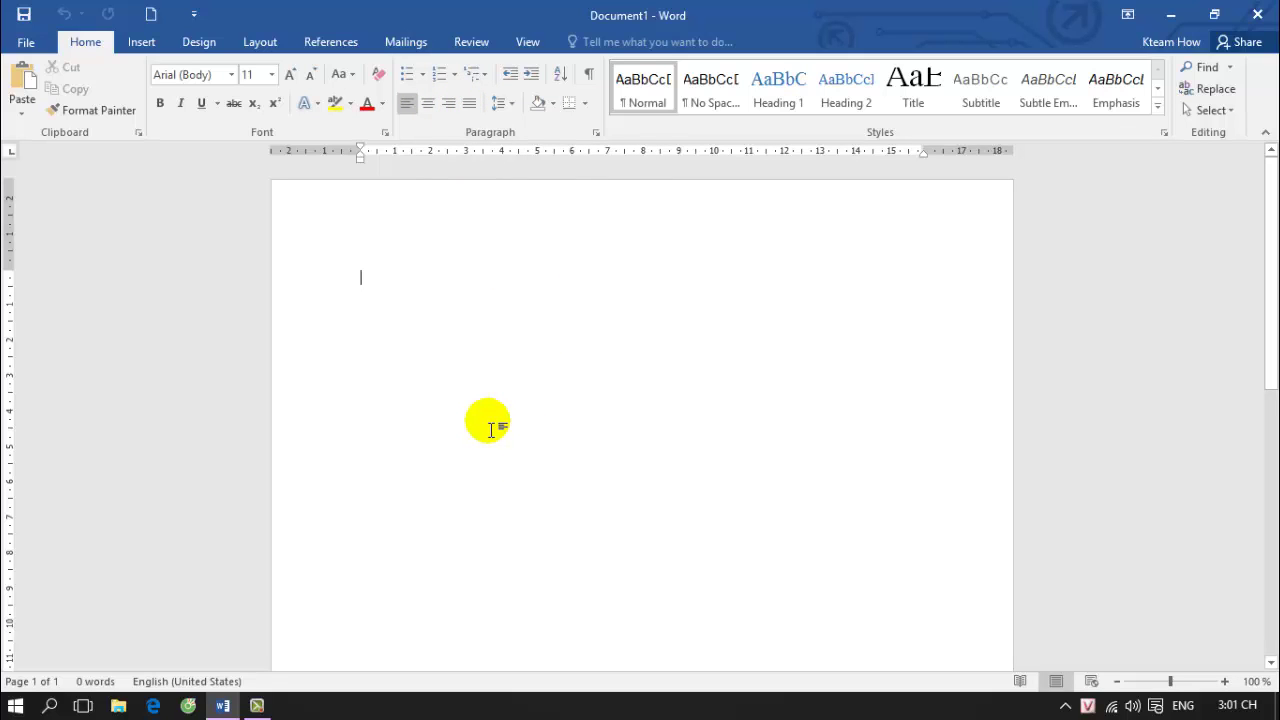
Generate five paragraphs of sample text with =rand().
{"action": "type", "text": "=rand("}
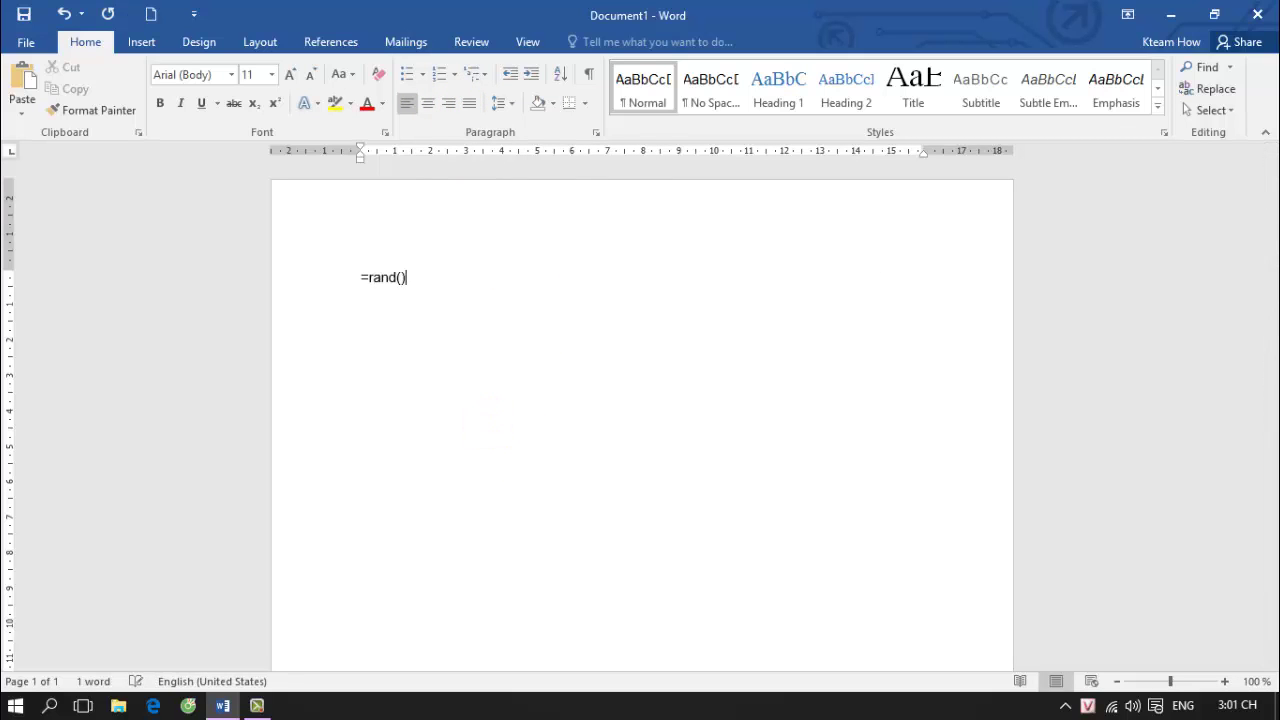
{"action": "key", "text": "Return"}
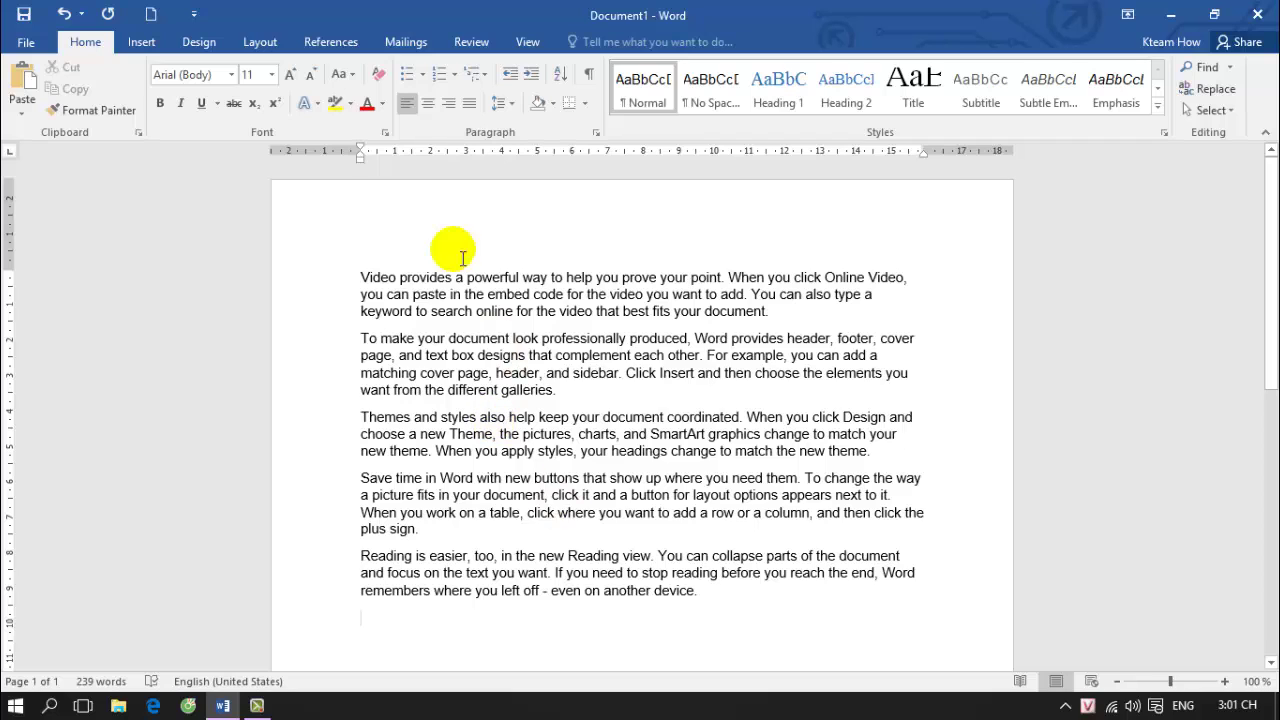
{"action": "left_click_drag", "start_coordinate": [700, 592], "coordinate": [334, 280]}
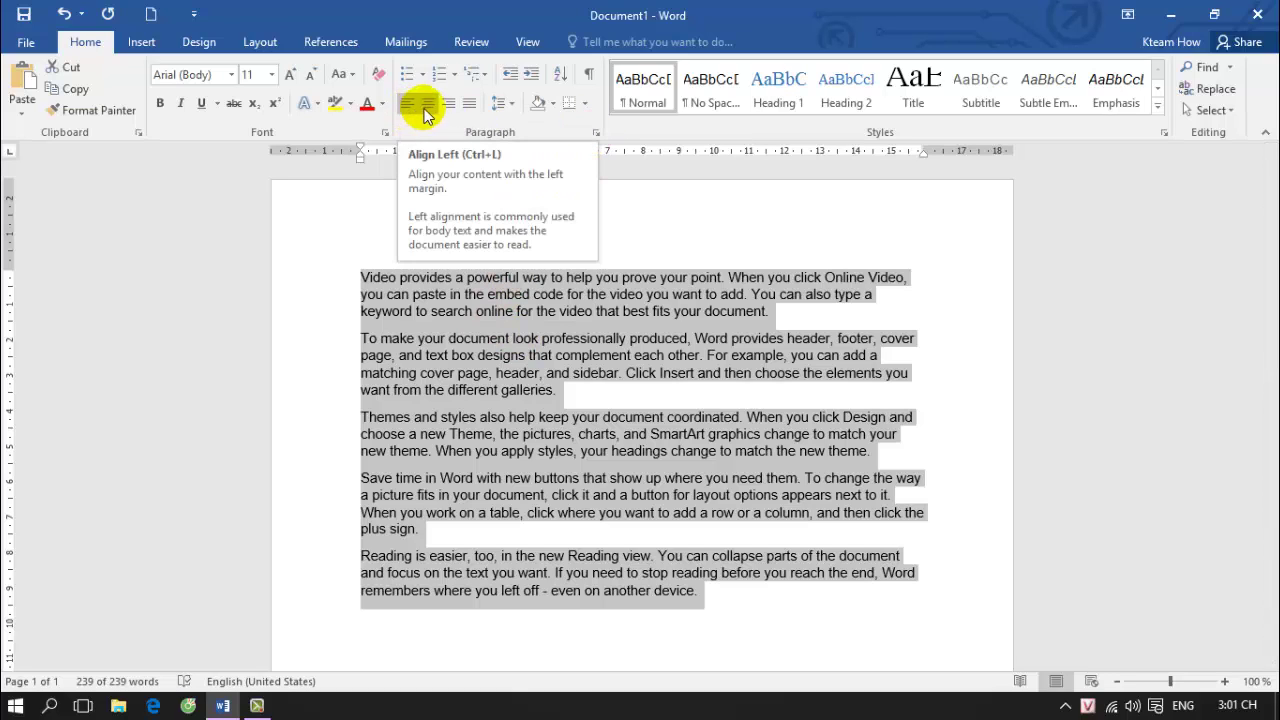
{"action": "left_click", "coordinate": [595, 133]}
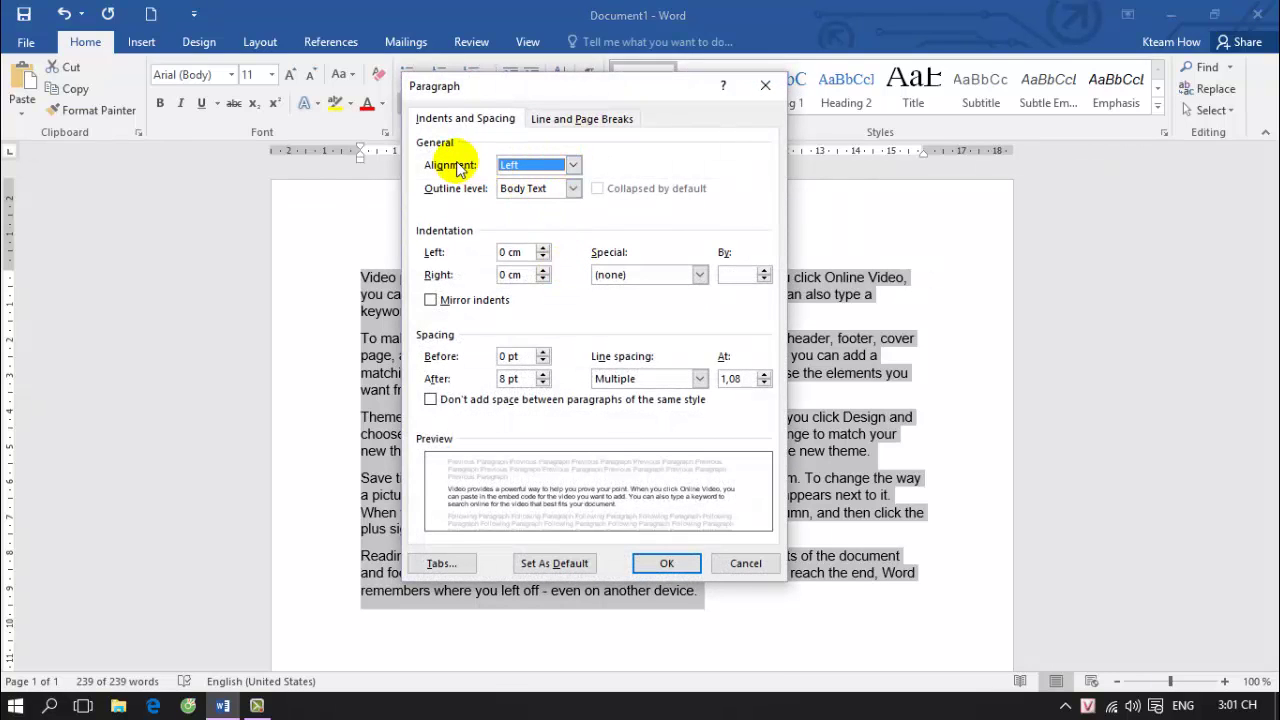
{"action": "left_click", "coordinate": [573, 165]}
{"action": "left_click", "coordinate": [560, 186]}
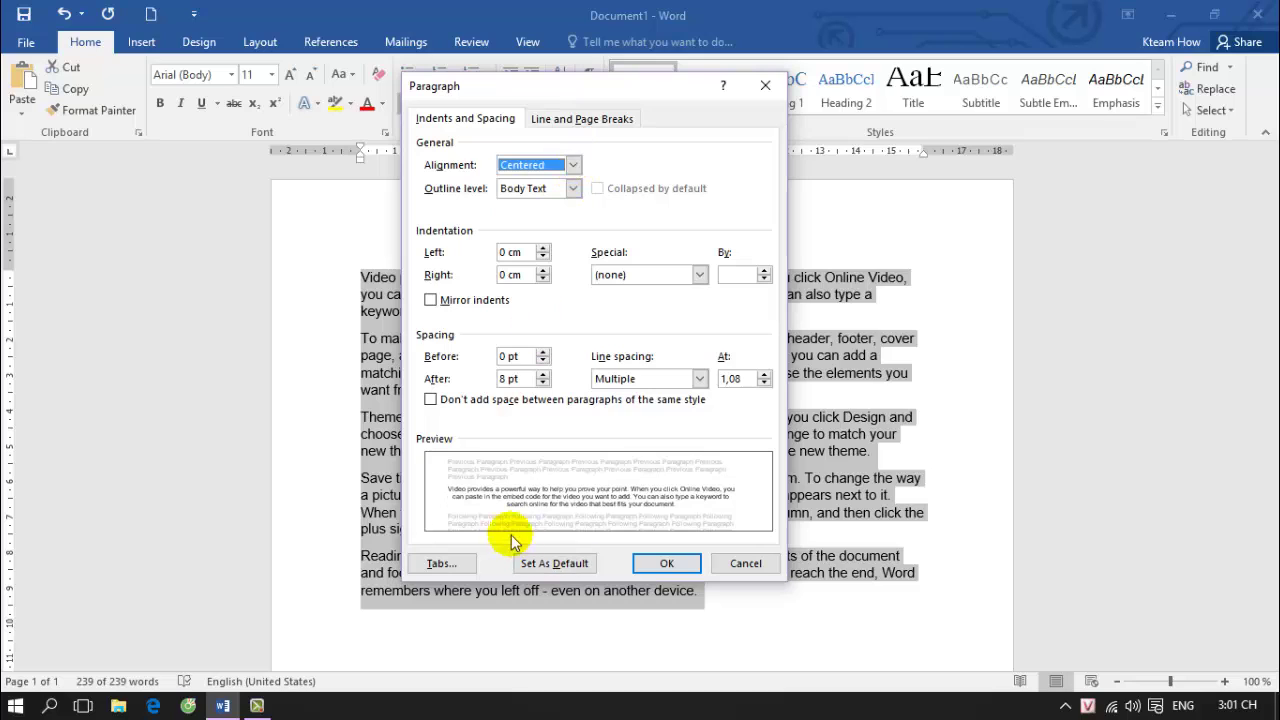
{"action": "left_click", "coordinate": [573, 165]}
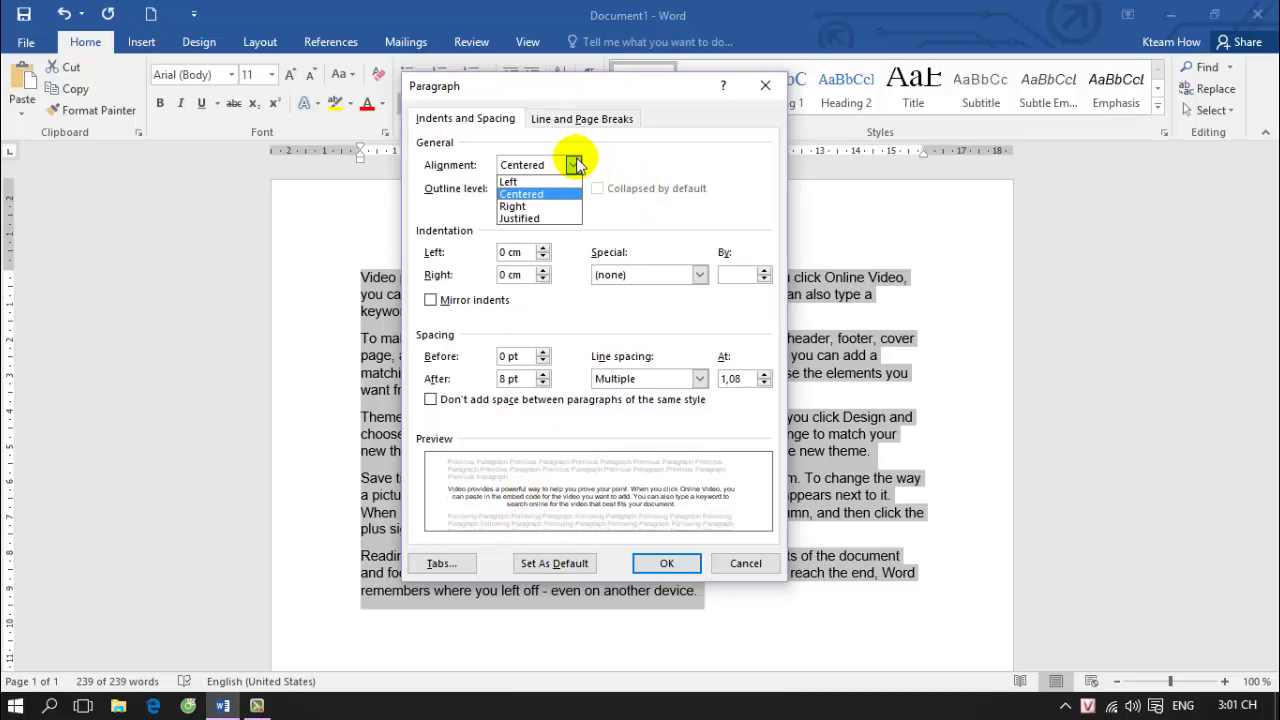
{"action": "left_click", "coordinate": [533, 220]}
{"action": "scroll", "coordinate": [578, 168], "scroll_direction": "up", "scroll_amount": 1}
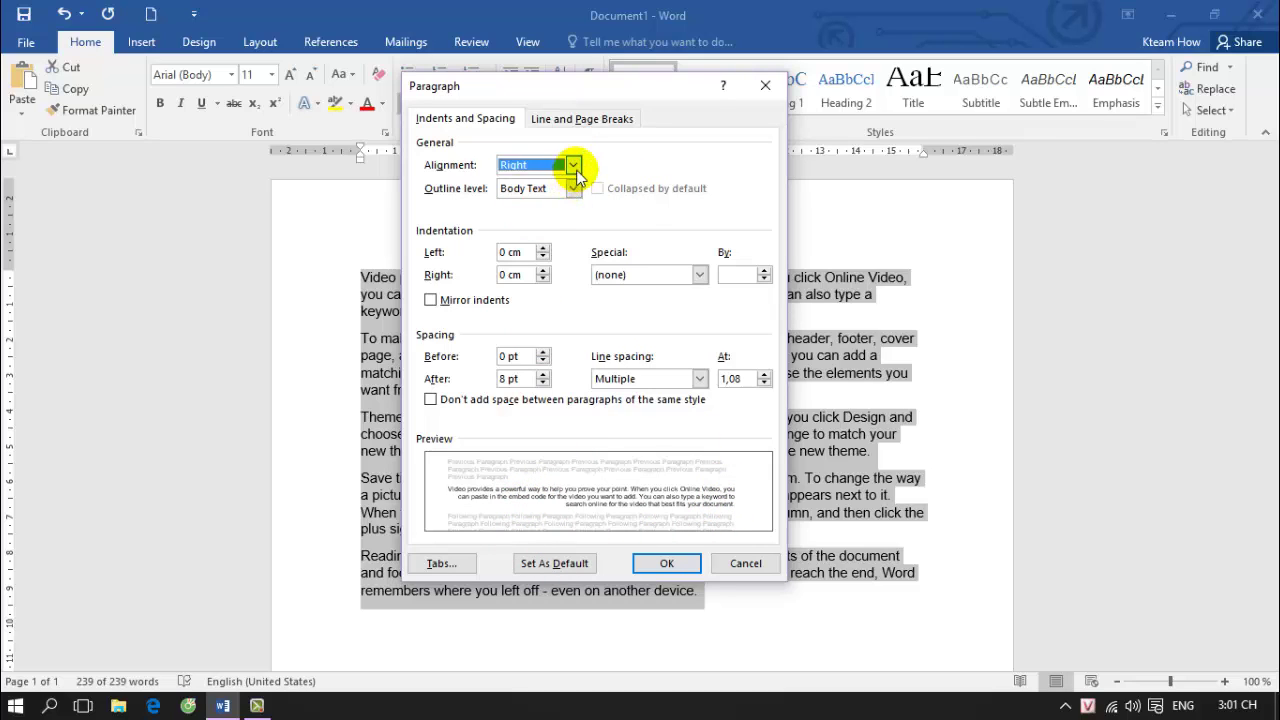
{"action": "left_click", "coordinate": [574, 166]}
{"action": "left_click", "coordinate": [520, 220]}
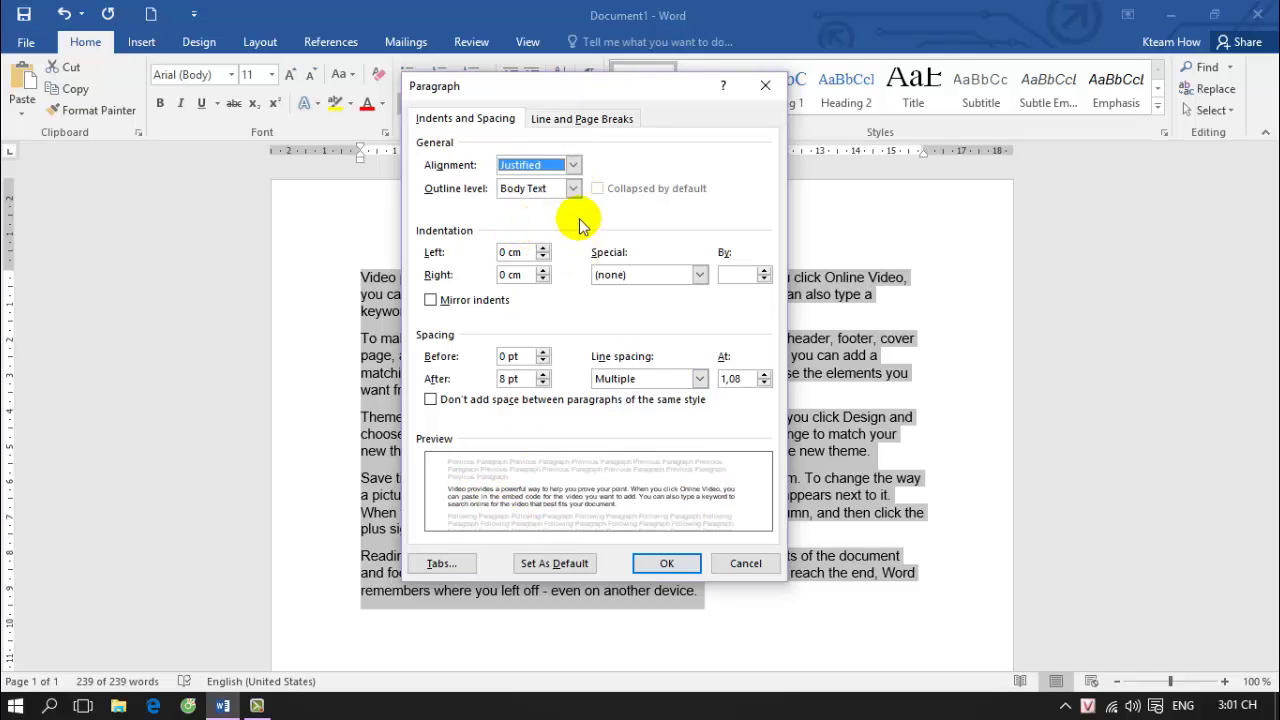
{"action": "left_click", "coordinate": [573, 165]}
{"action": "left_click", "coordinate": [520, 177]}
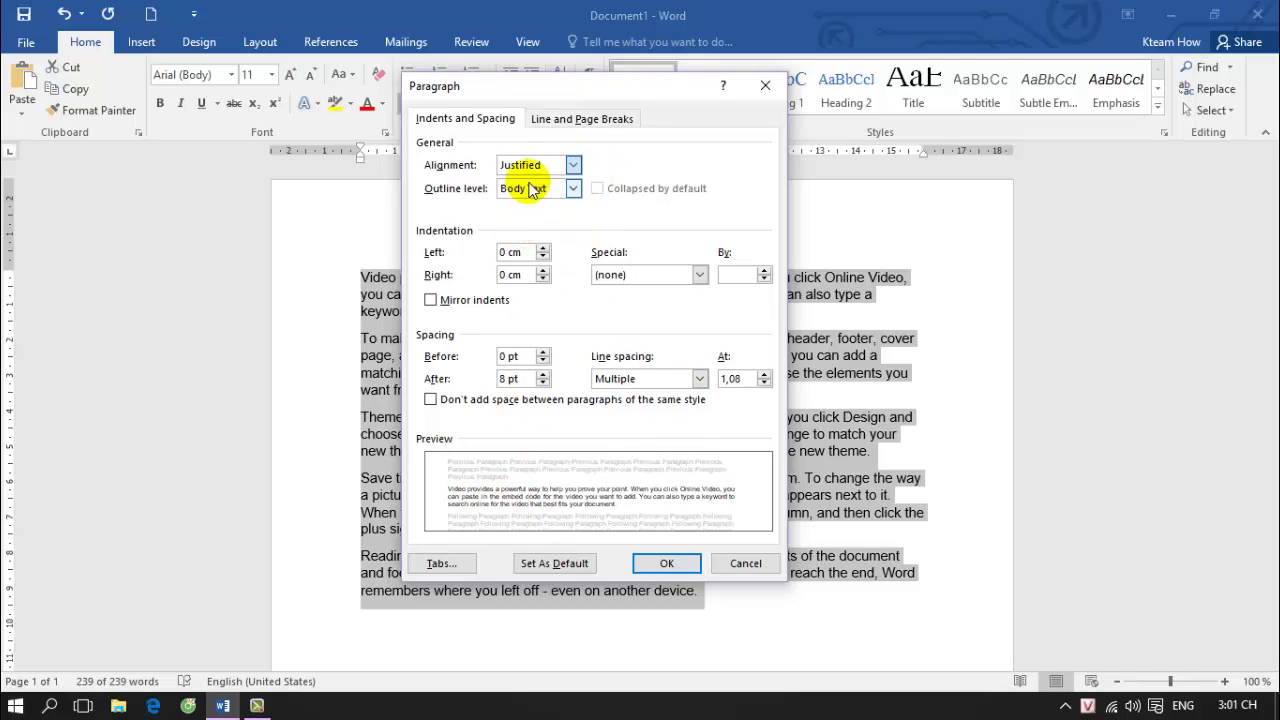
{"action": "left_click", "coordinate": [668, 565]}
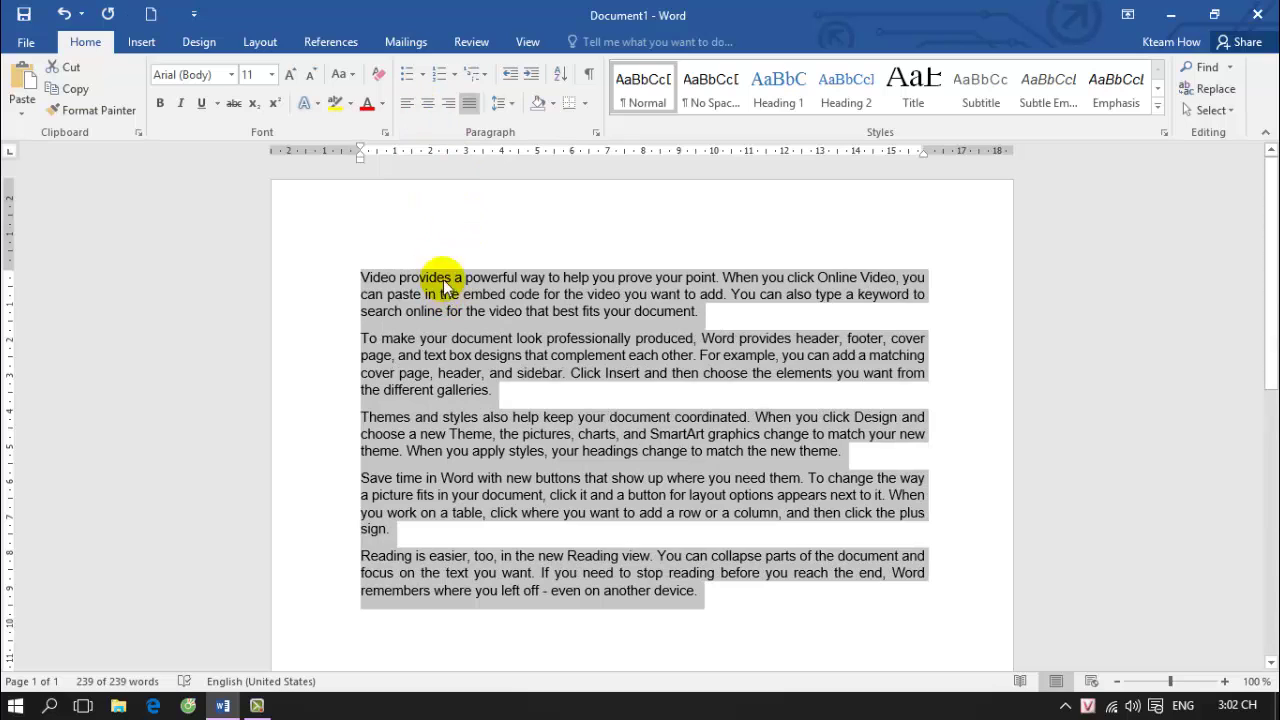
{"action": "left_click", "coordinate": [405, 105]}
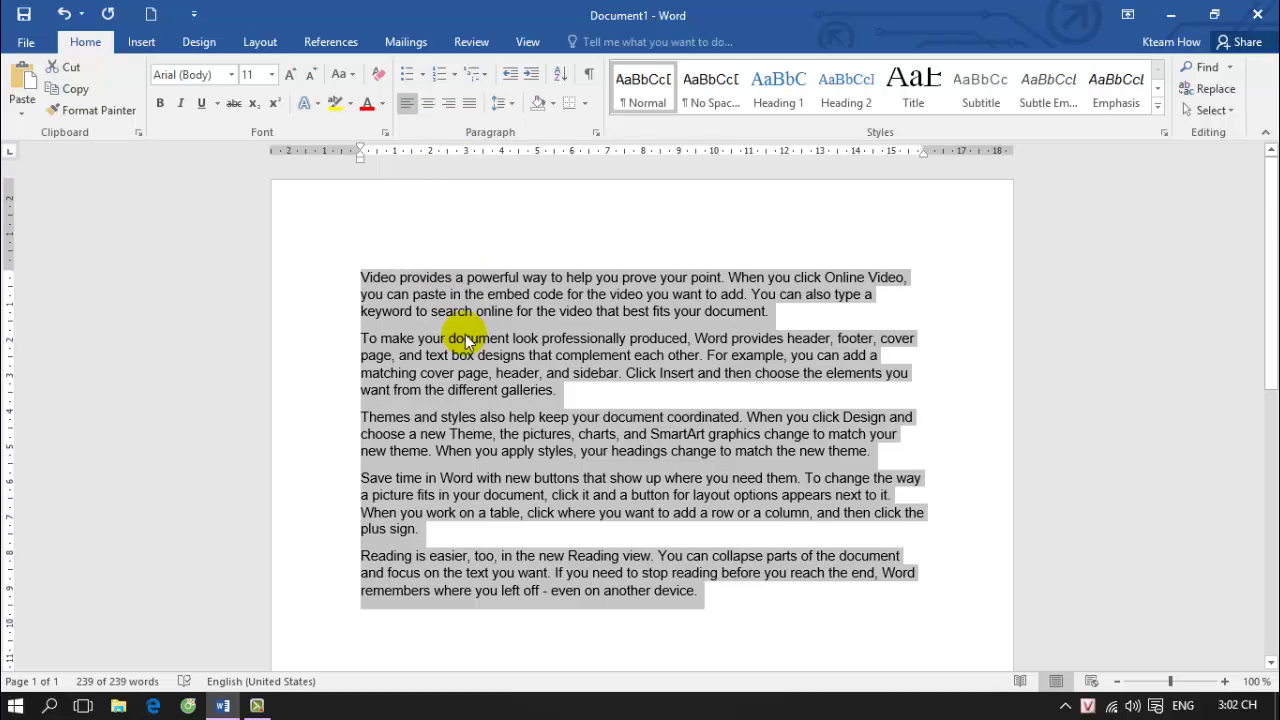
{"action": "left_click", "coordinate": [469, 104]}
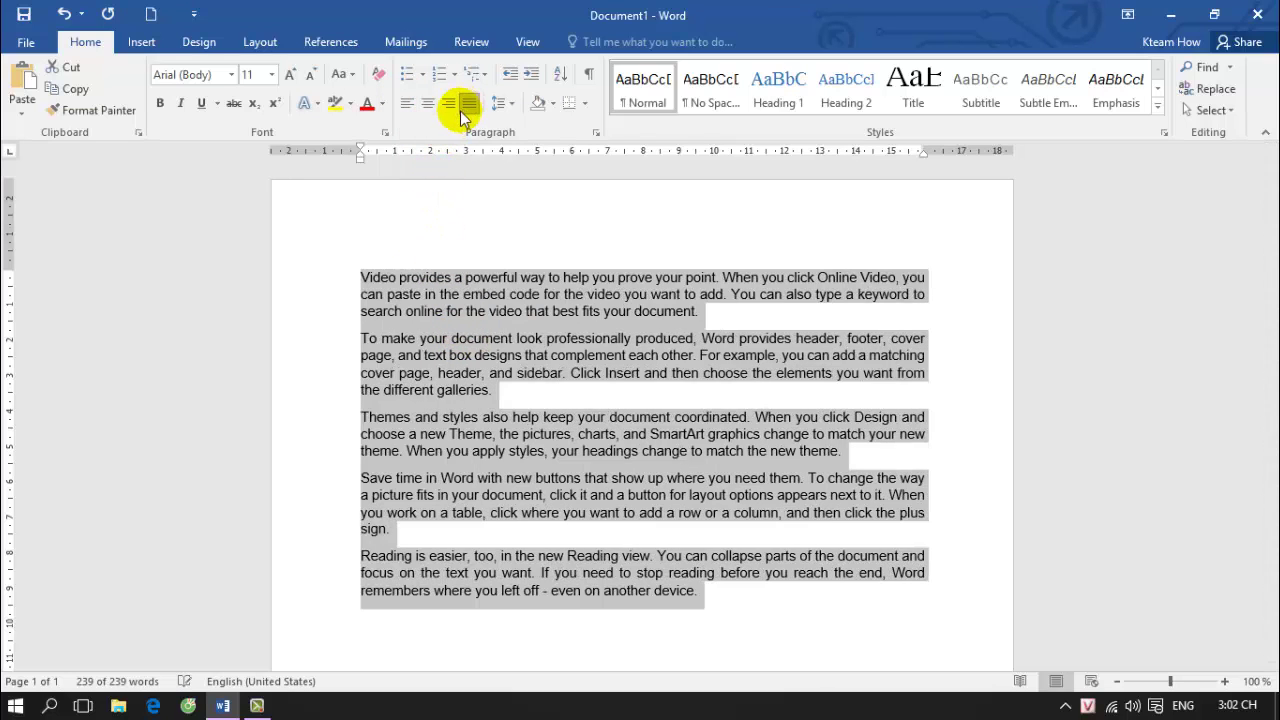
{"action": "left_click", "coordinate": [407, 105]}
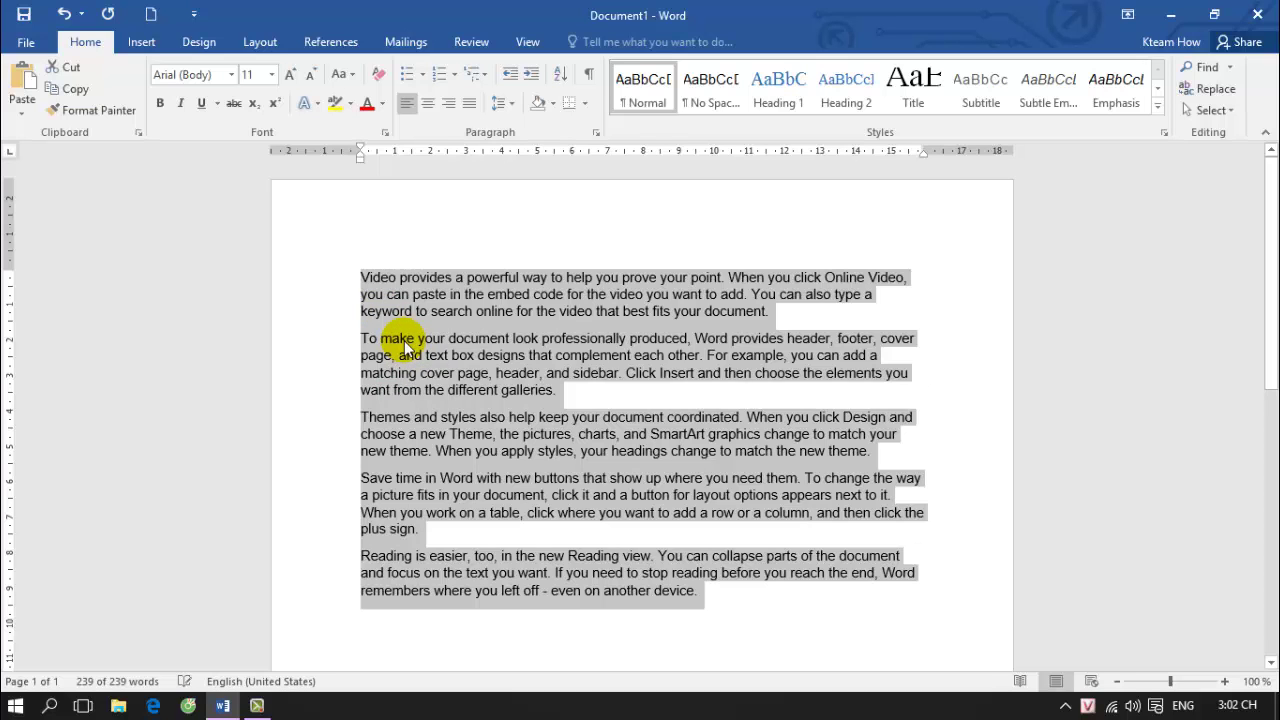
{"action": "key", "text": "ctrl+j"}
{"action": "key", "text": "ctrl+j"}
{"action": "key", "text": "ctrl+j"}
{"action": "key", "text": "ctrl+j"}
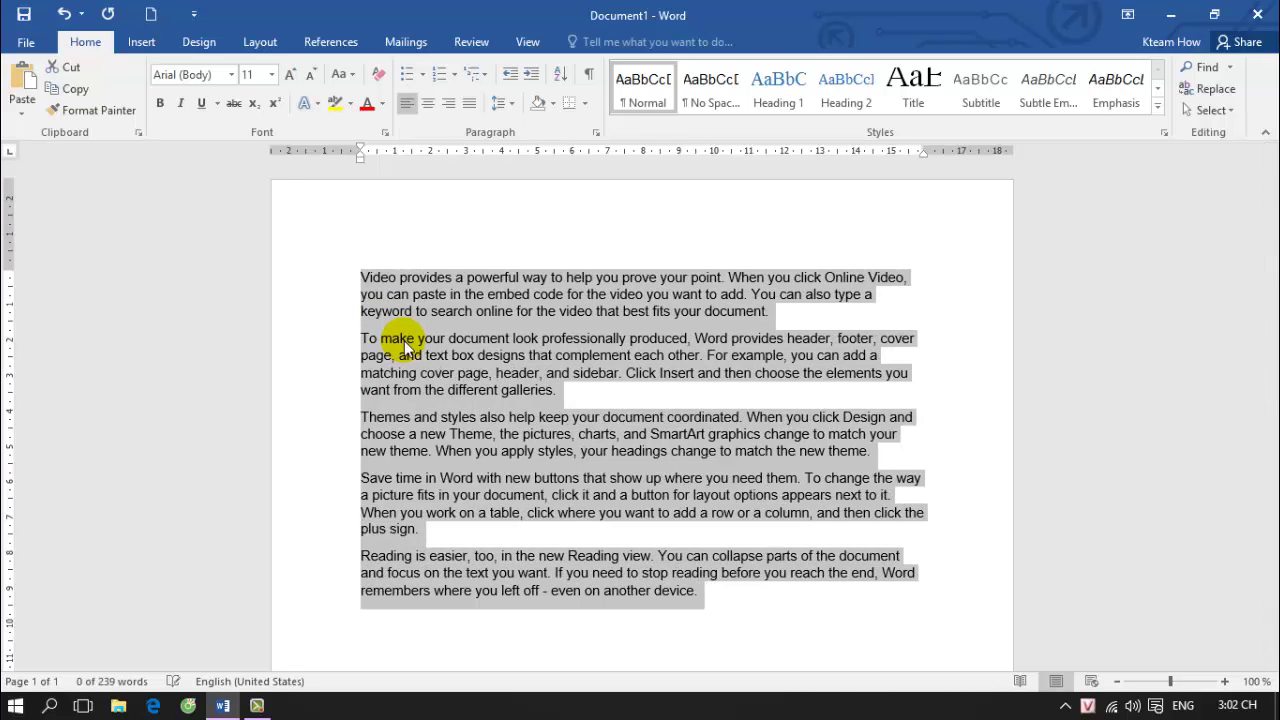
{"action": "key", "text": "ctrl+j"}
{"action": "key", "text": "ctrl+j"}
{"action": "key", "text": "ctrl+j"}
{"action": "key", "text": "ctrl+j"}
{"action": "key", "text": "ctrl+j"}
{"action": "key", "text": "ctrl+j"}
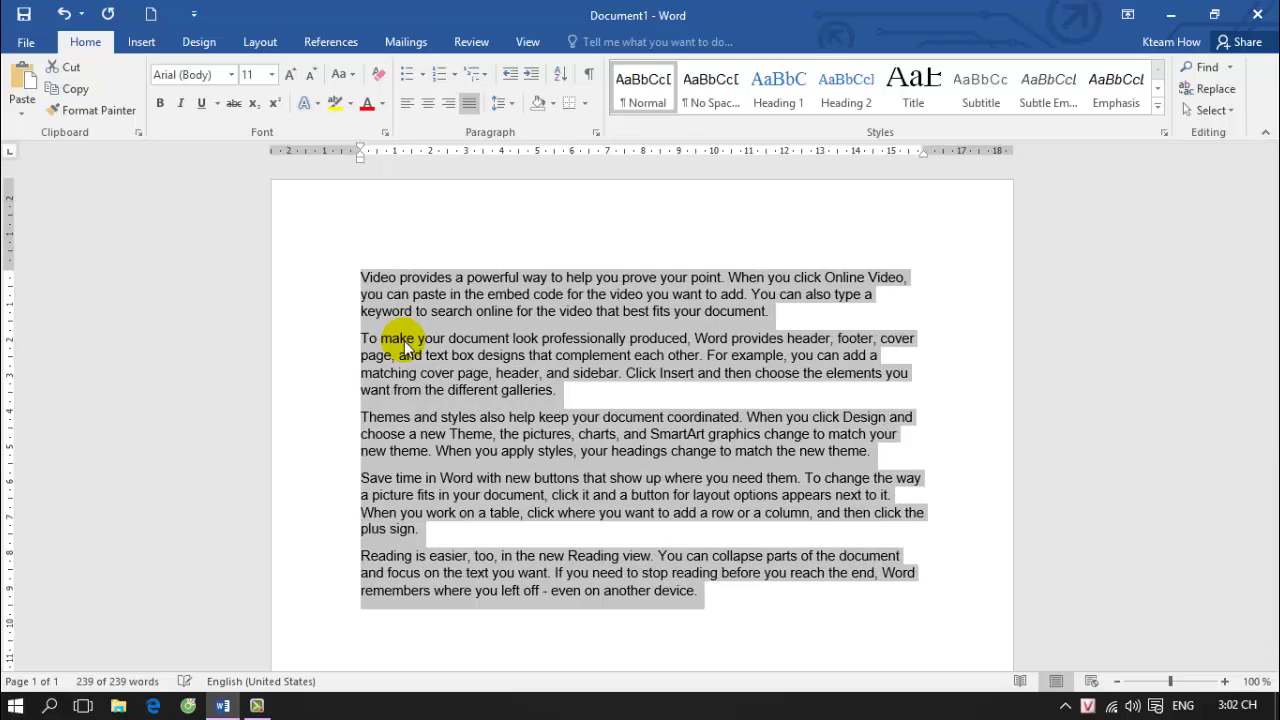
{"action": "key", "text": "ctrl+j"}
{"action": "key", "text": "ctrl+j"}
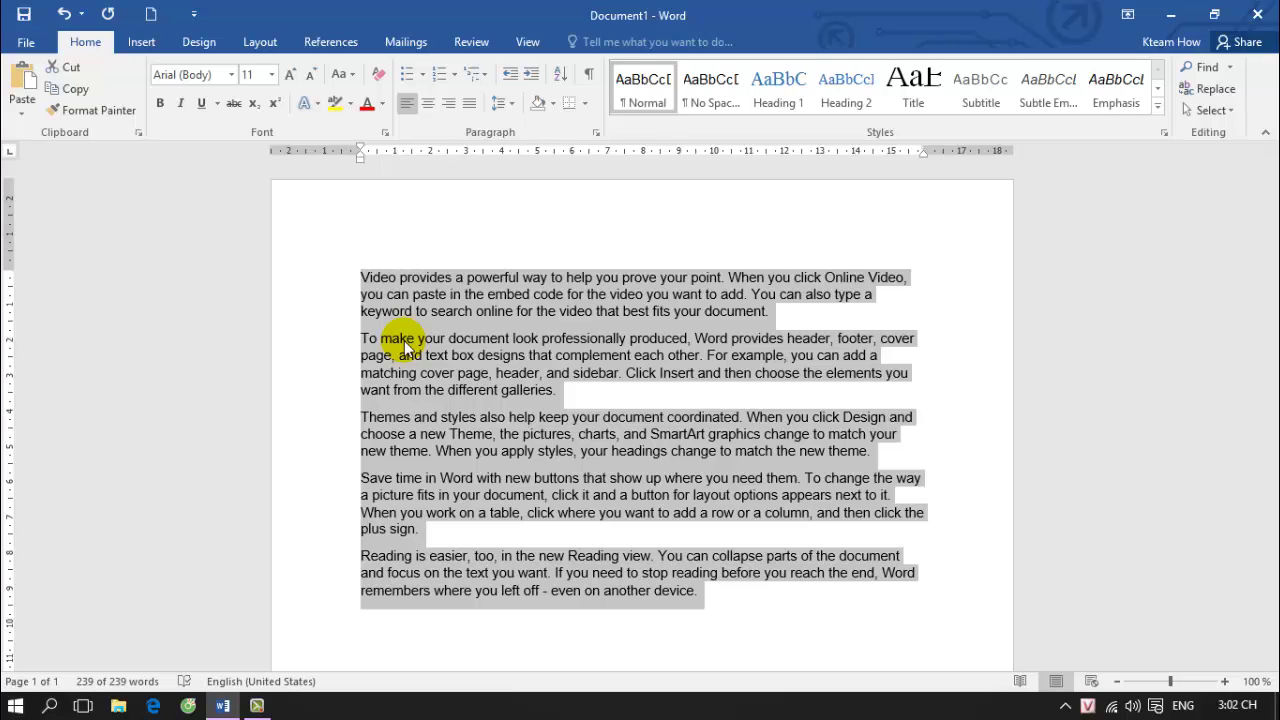
Centre the paragraphs, then insert an empty line above the first paragraph.
{"action": "left_click", "coordinate": [430, 104]}
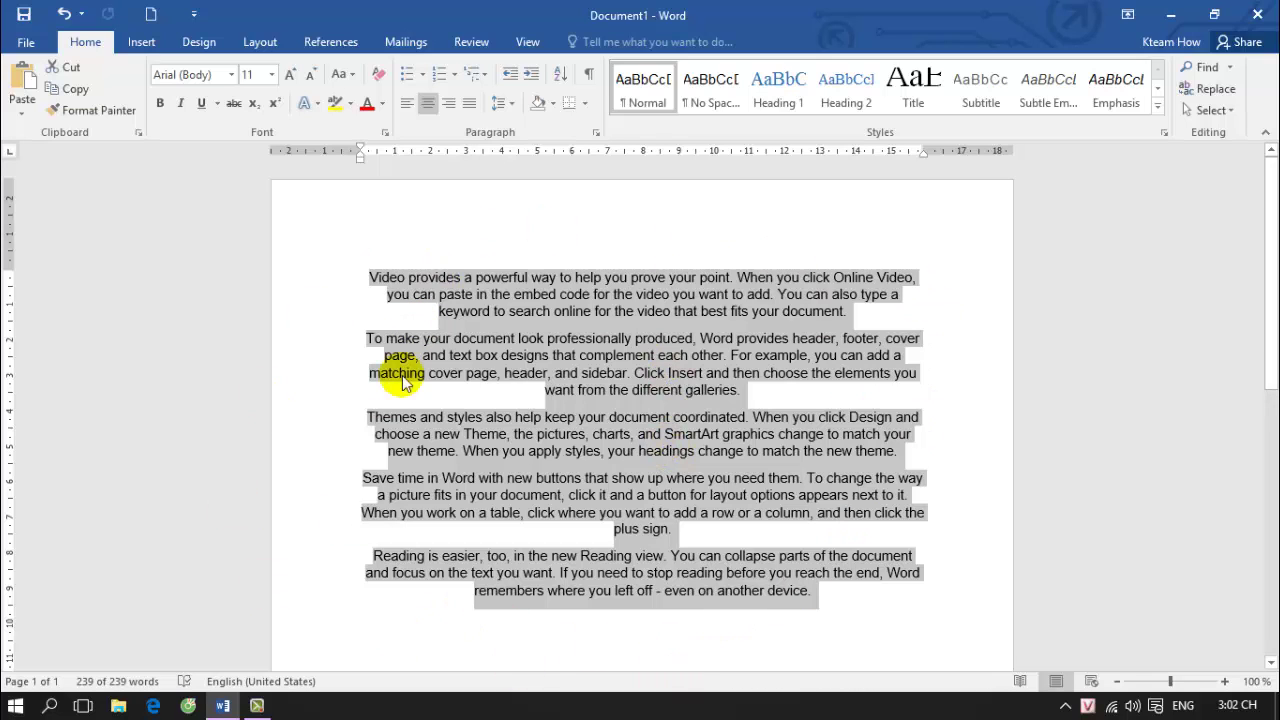
{"action": "left_click", "coordinate": [502, 374]}
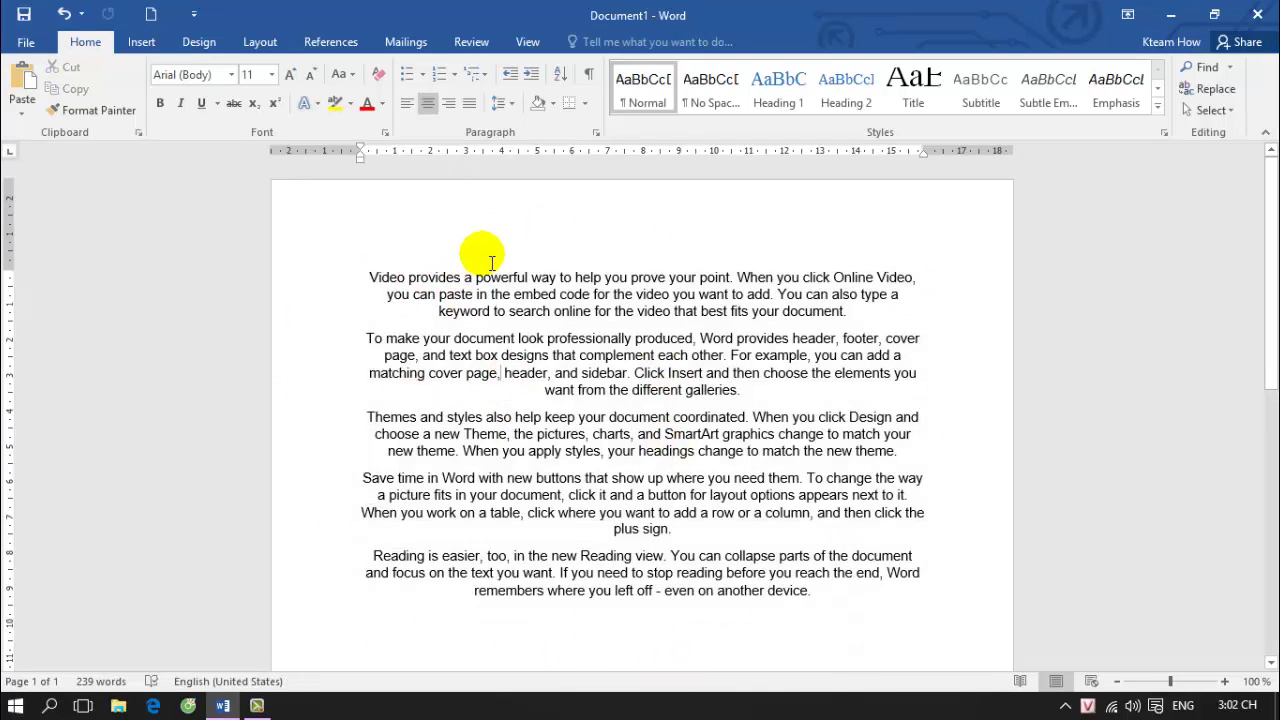
{"action": "left_click_drag", "start_coordinate": [476, 278], "coordinate": [875, 278]}
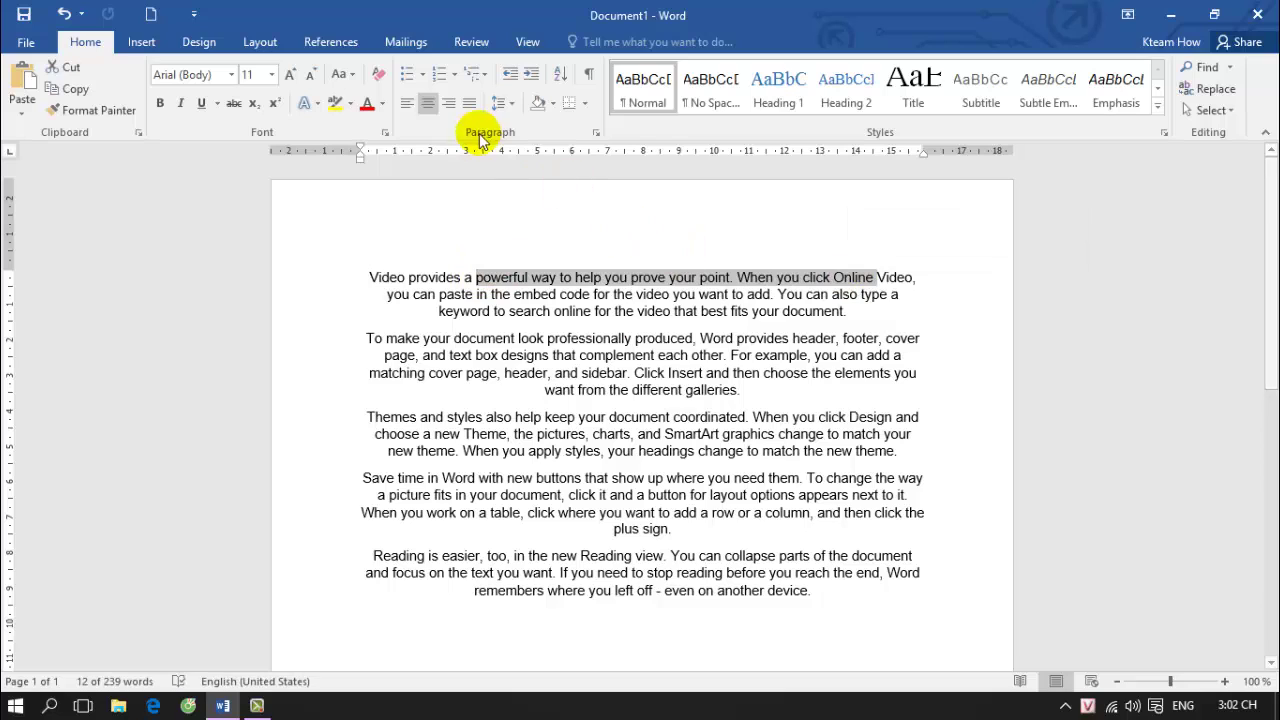
{"action": "left_click", "coordinate": [577, 285]}
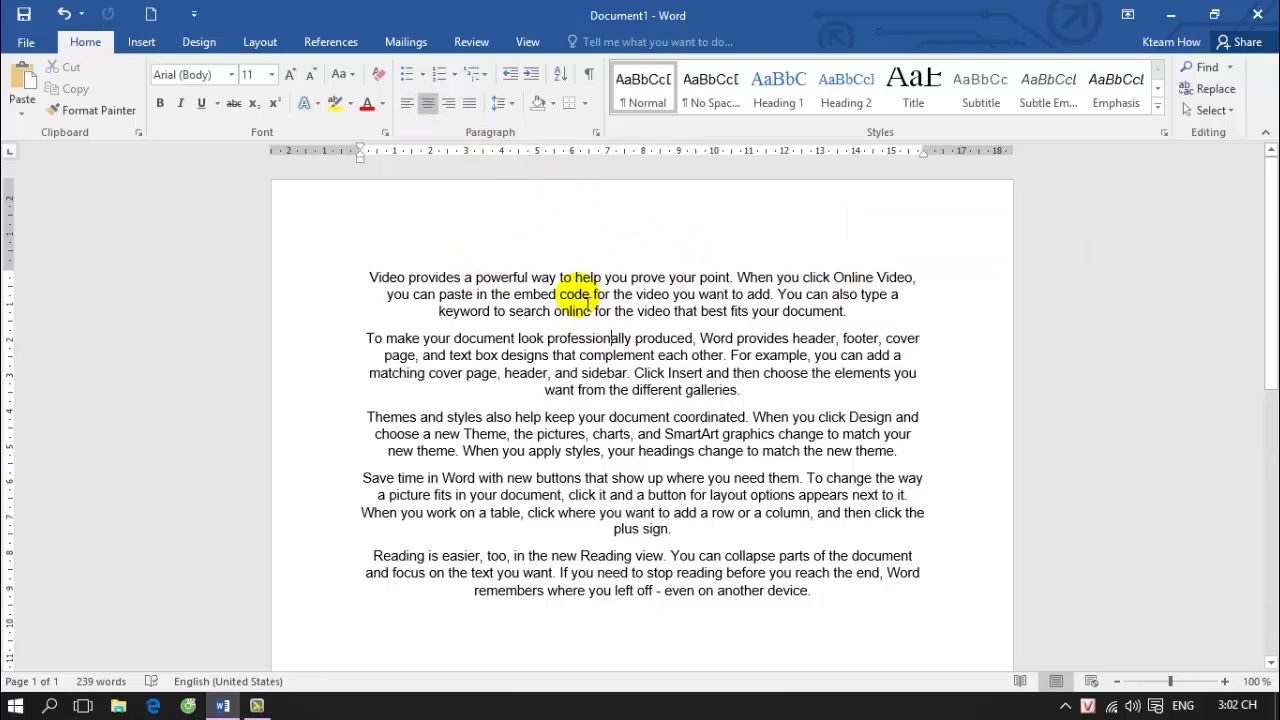
{"action": "left_click", "coordinate": [367, 278]}
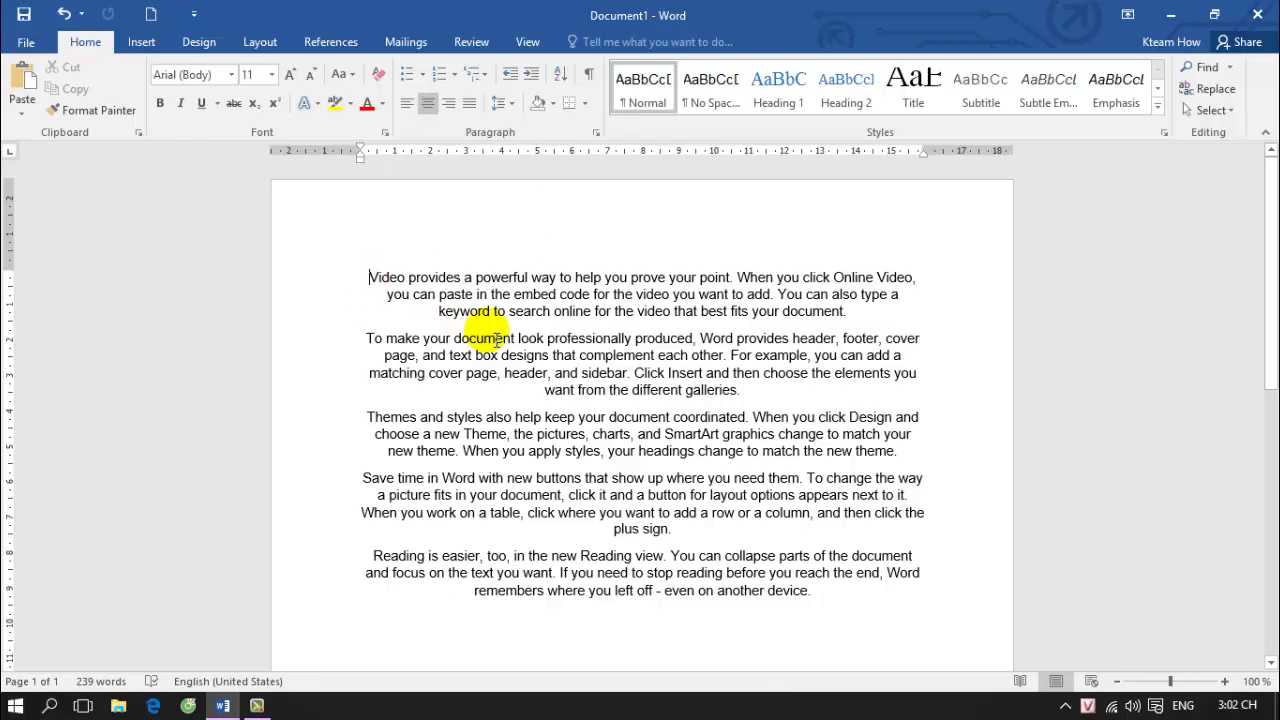
{"action": "key", "text": "Return"}
Select the whole document and left-align every paragraph.
{"action": "left_click_drag", "start_coordinate": [357, 300], "coordinate": [377, 363]}
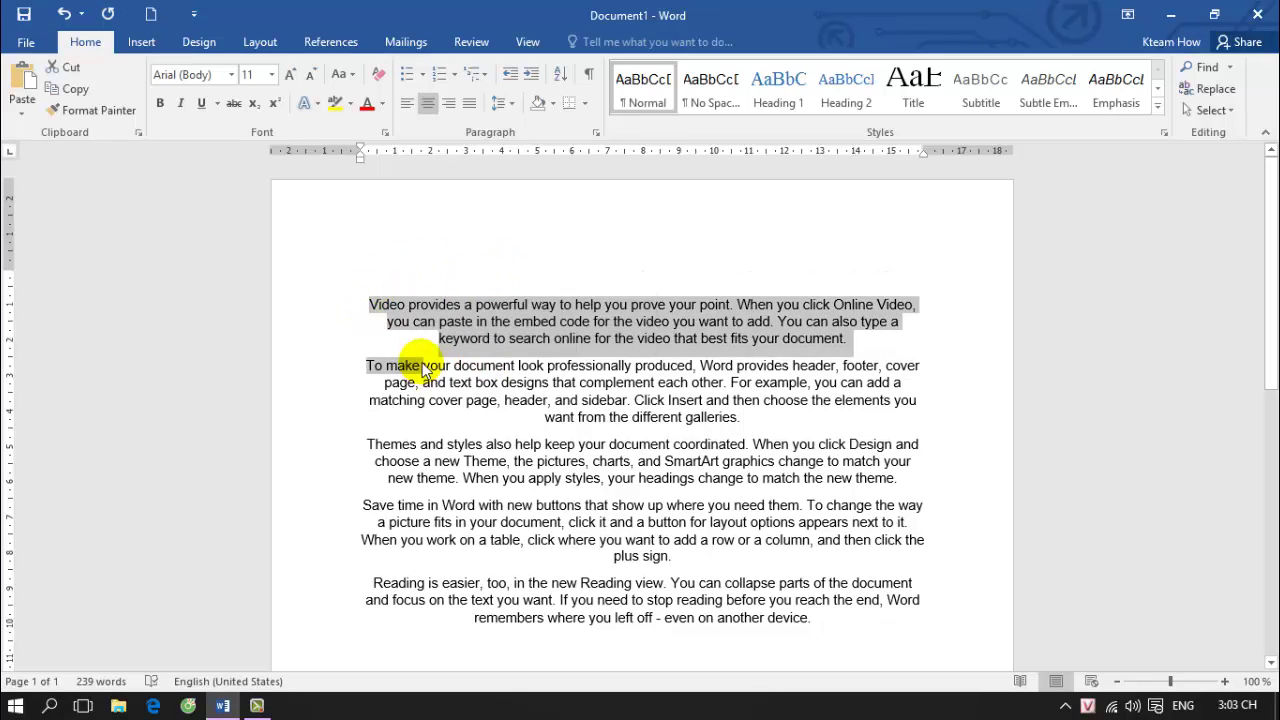
{"action": "key", "text": "ctrl+a"}
{"action": "left_click", "coordinate": [407, 103]}
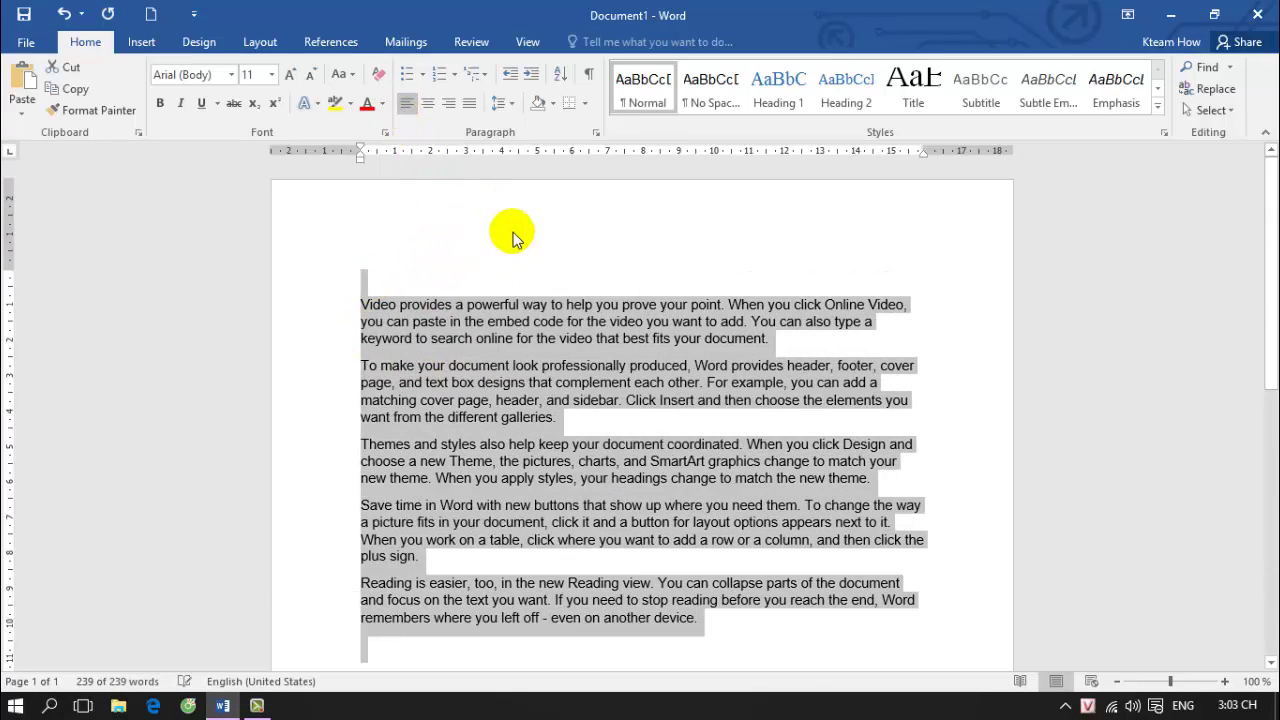
Type 'HowKteam.com Free Education' on the empty first line, centre it, and select it.
{"action": "left_click", "coordinate": [380, 282]}
{"action": "type", "text": "HowK"}
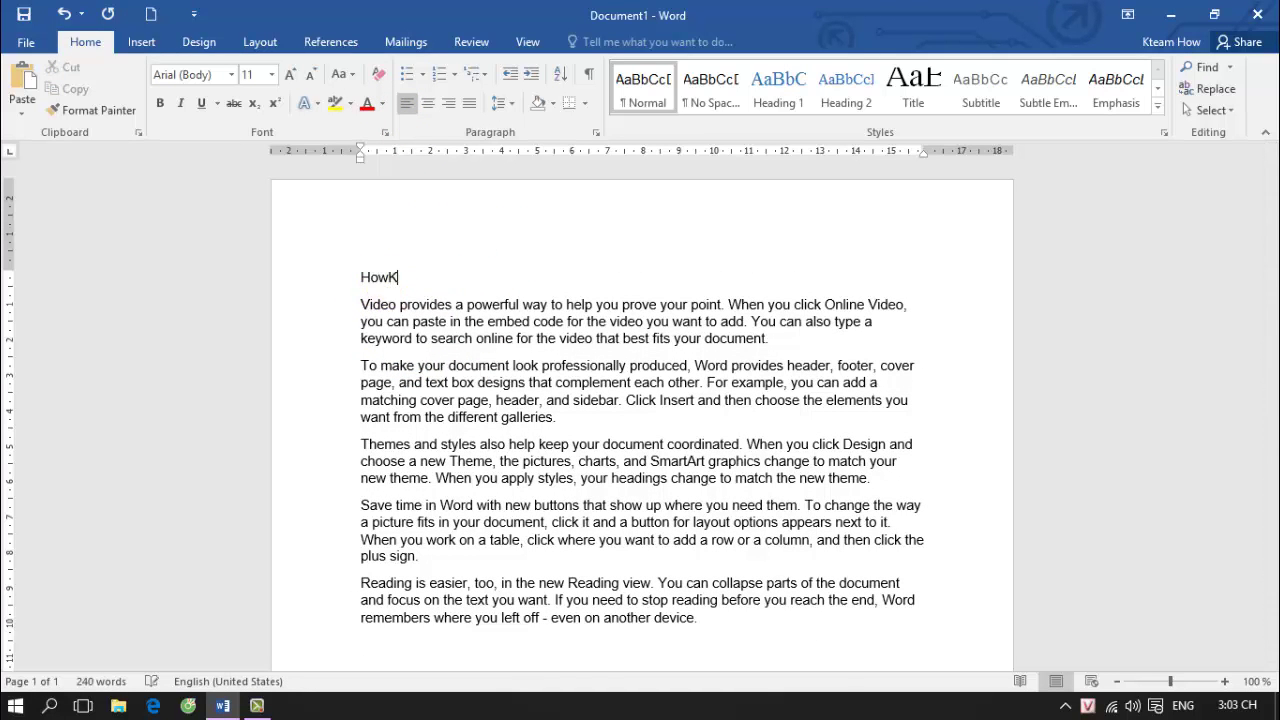
{"action": "type", "text": "team.com Fr"}
{"action": "type", "text": "ee Educa"}
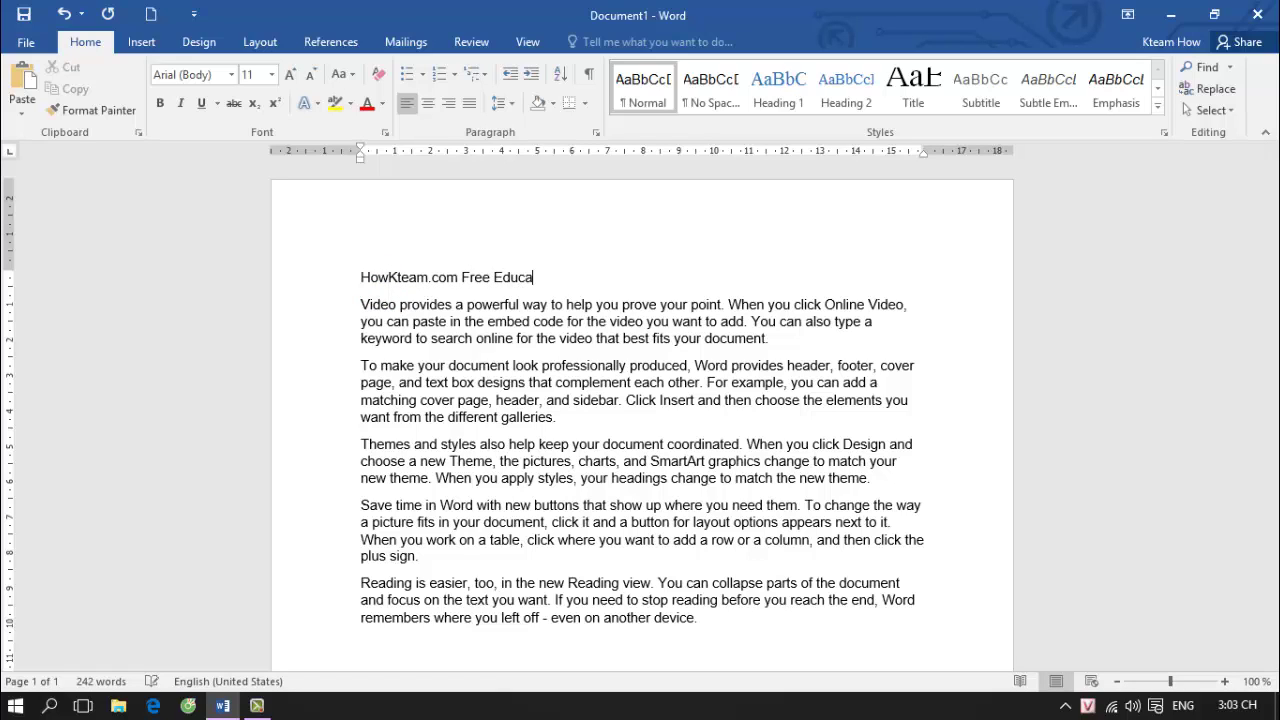
{"action": "type", "text": "tion"}
{"action": "left_click", "coordinate": [426, 107]}
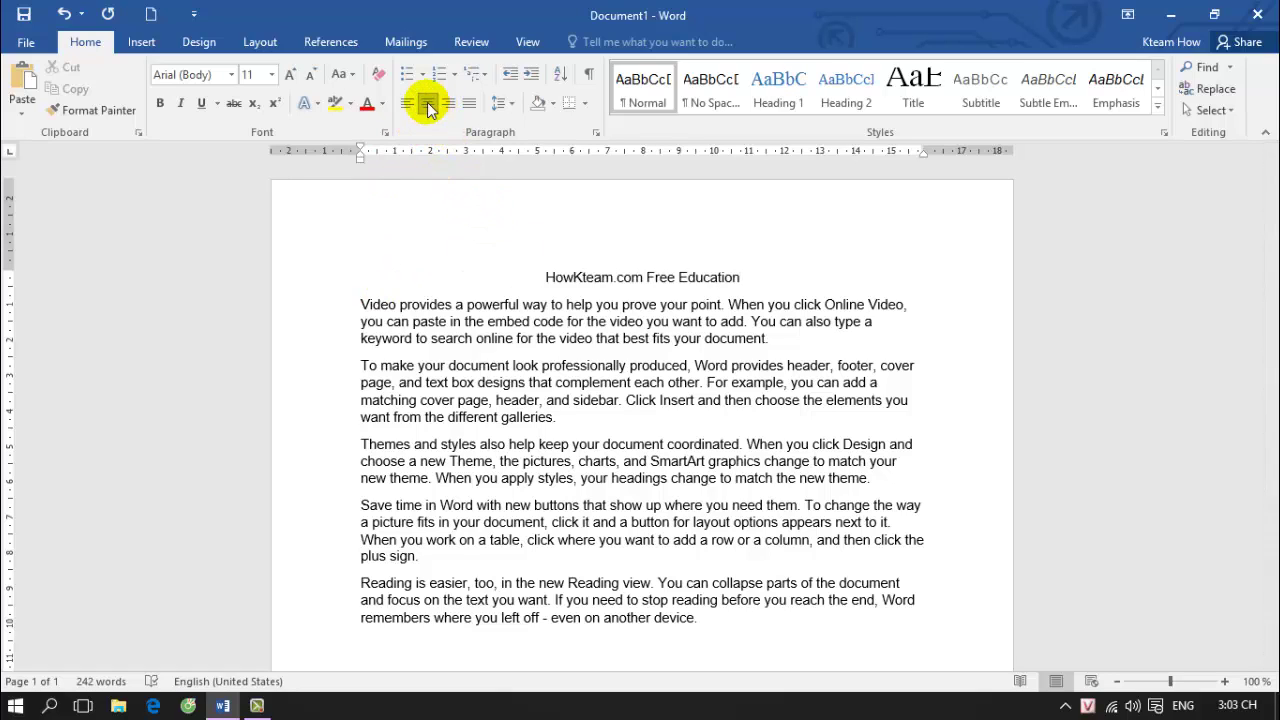
{"action": "left_click_drag", "start_coordinate": [743, 279], "coordinate": [547, 279]}
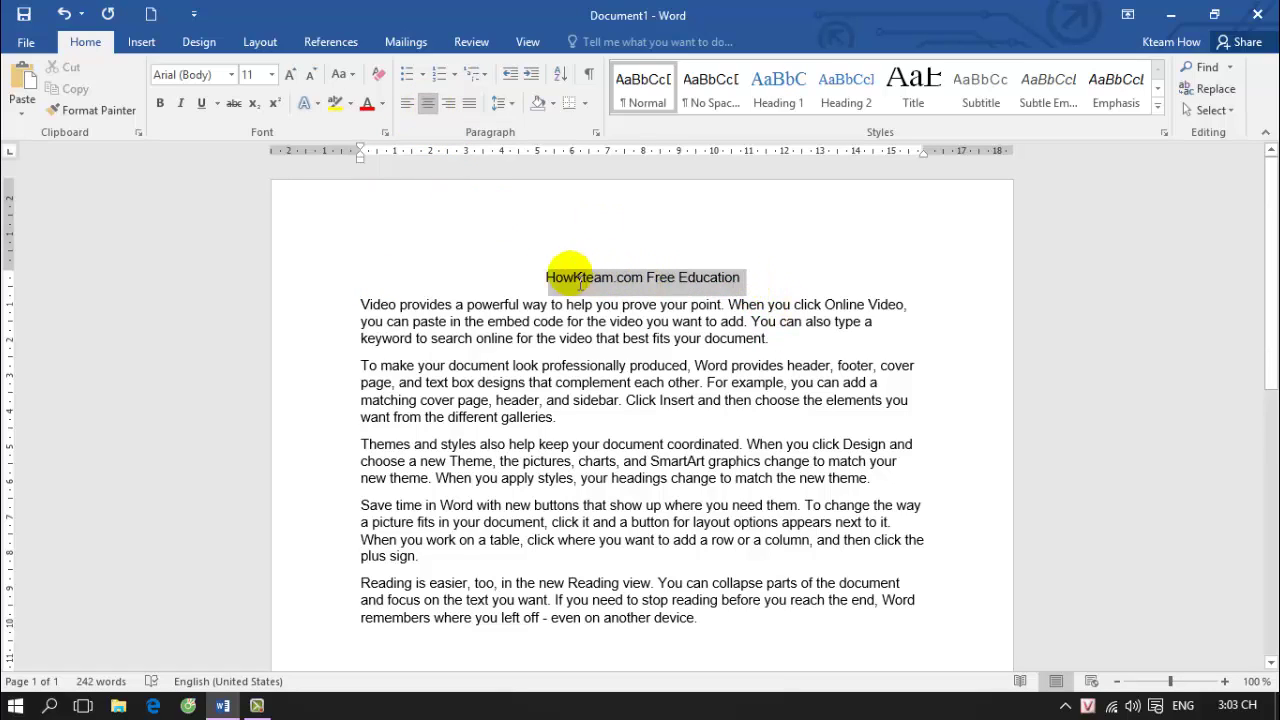
{"action": "left_click", "coordinate": [740, 283]}
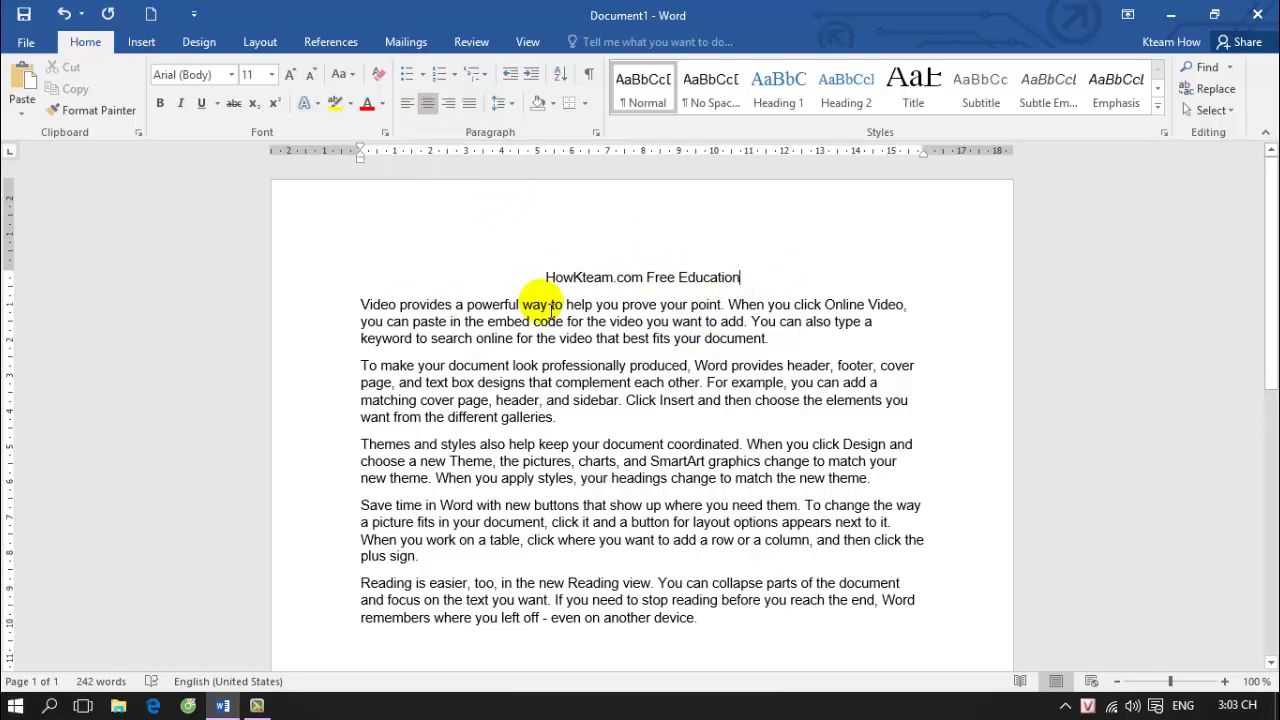
{"action": "left_click_drag", "start_coordinate": [741, 278], "coordinate": [518, 273]}
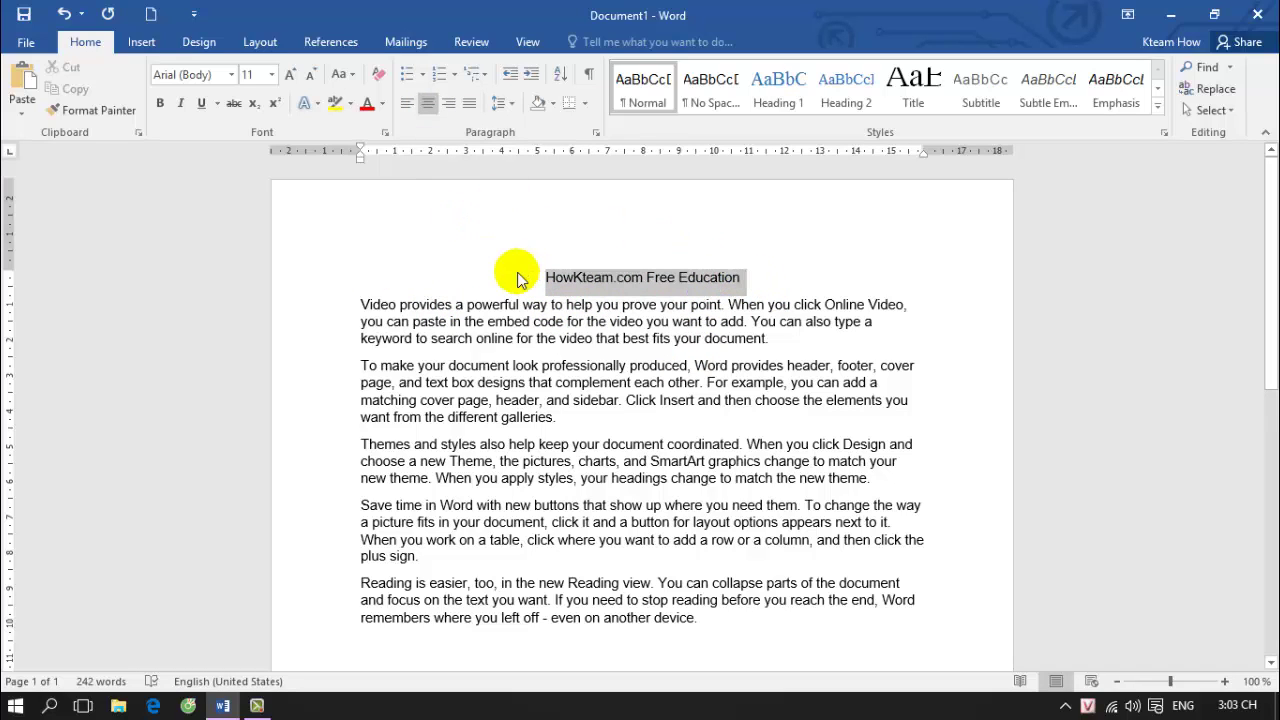
Set the title's font size to 20 and switch between Ctrl+L and Ctrl+E, ending left-aligned.
{"action": "left_click", "coordinate": [271, 74]}
{"action": "left_click", "coordinate": [252, 223]}
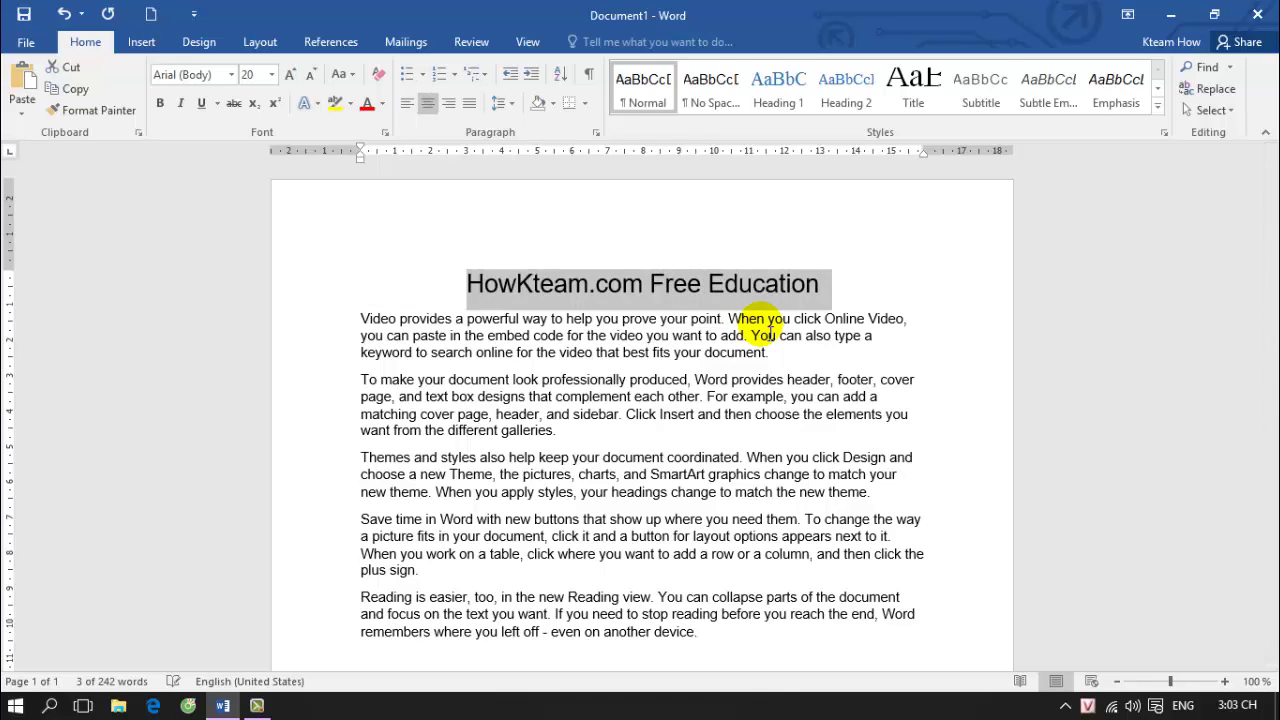
{"action": "key", "text": "ctrl+l"}
{"action": "key", "text": "ctrl+e"}
{"action": "key", "text": "ctrl+l"}
{"action": "key", "text": "ctrl+e"}
{"action": "key", "text": "ctrl+l"}
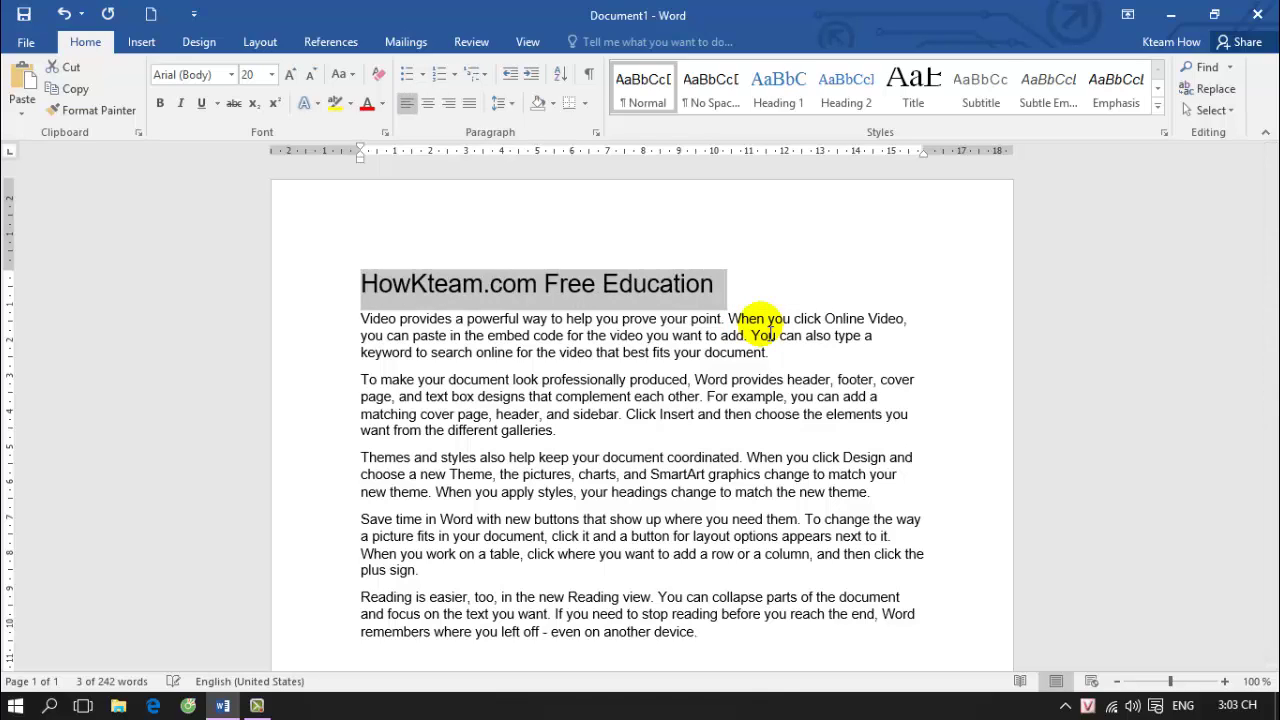
{"action": "key", "text": "ctrl+e"}
{"action": "key", "text": "ctrl+l"}
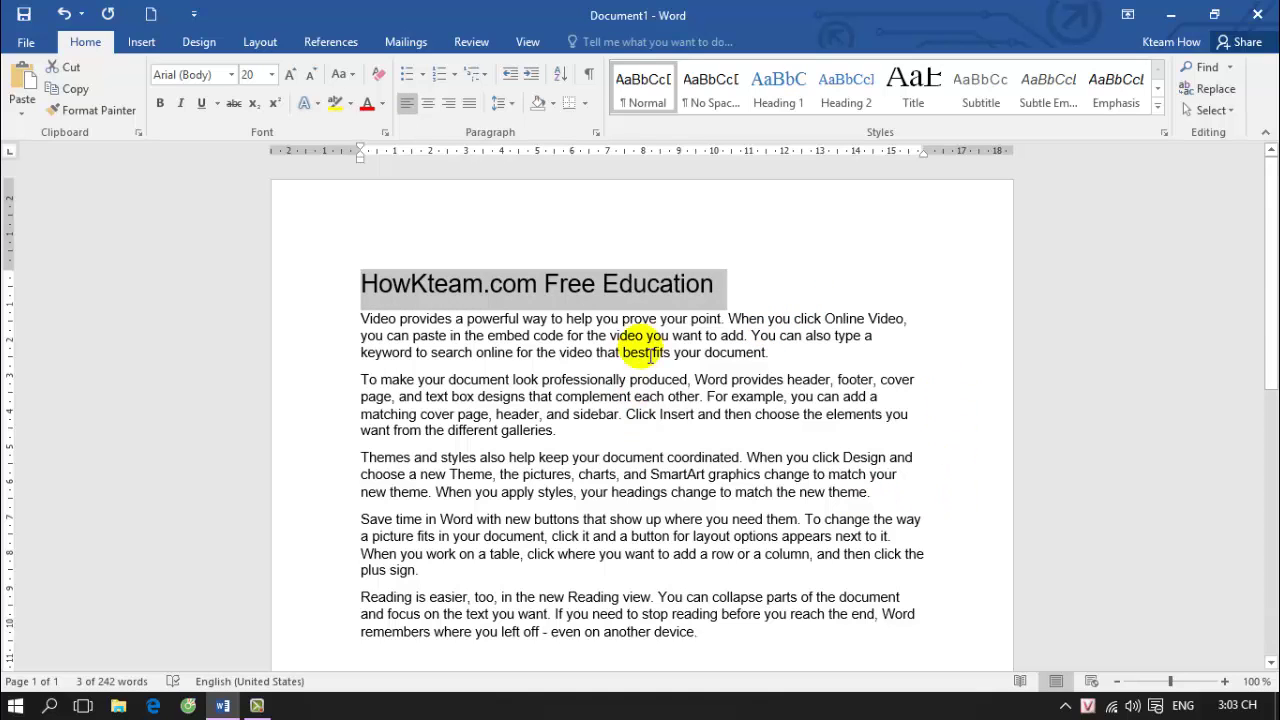
{"action": "left_click", "coordinate": [643, 338]}
Add a new line under the title reading 'Left -> Ctrl + E'.
{"action": "left_click", "coordinate": [735, 290]}
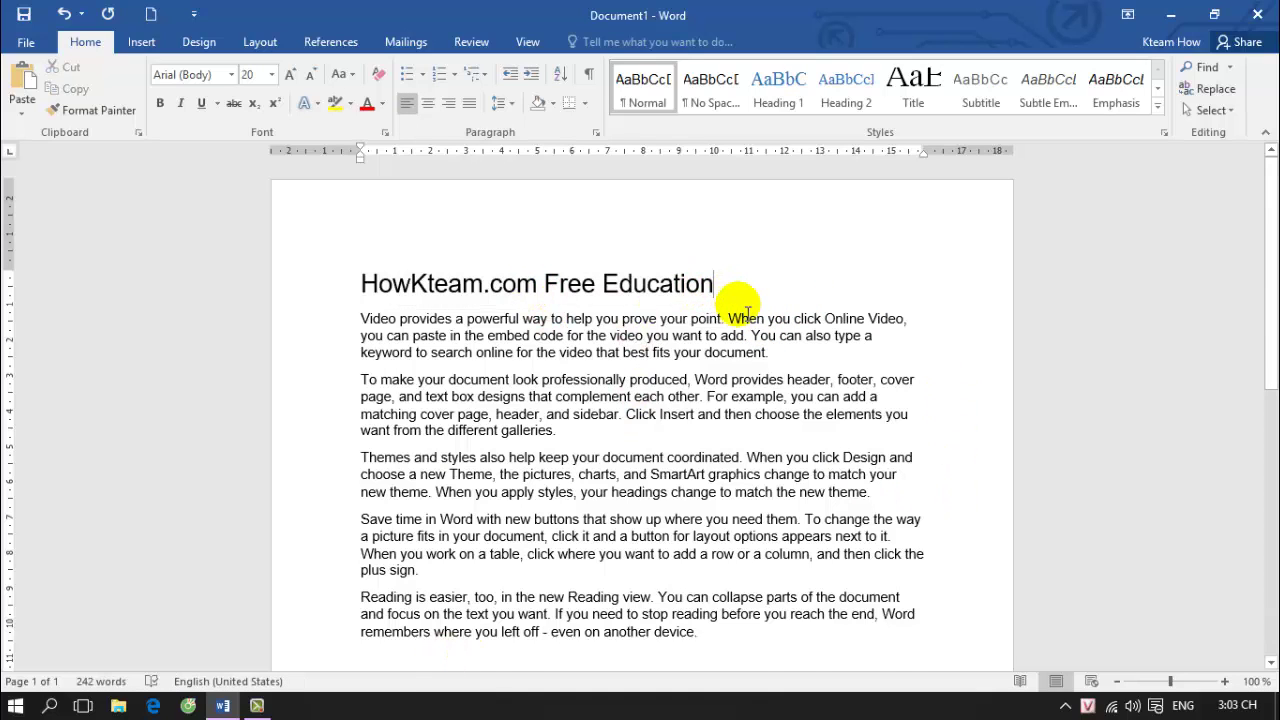
{"action": "key", "text": "Return"}
{"action": "type", "text": "Left "}
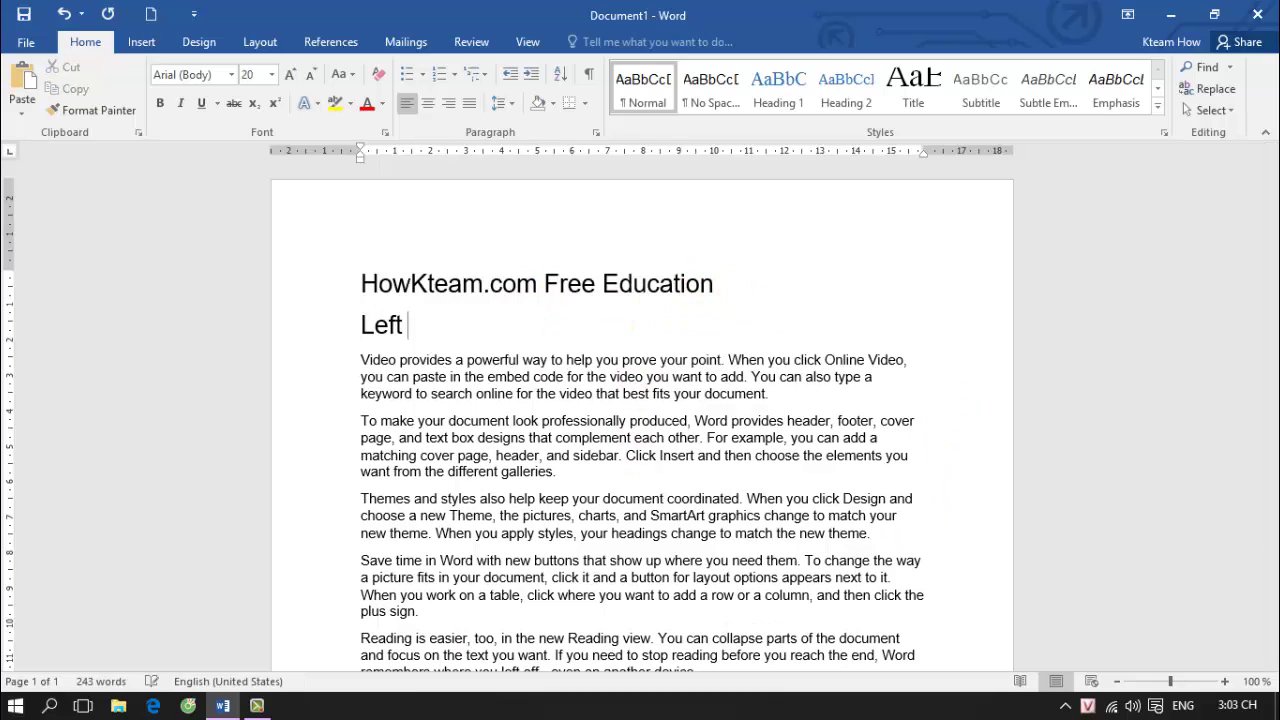
{"action": "type", "text": "-> Ctrl + "}
{"action": "type", "text": "E"}
Add a 'Center -> Ctrl + E' line and correct the first note to 'Left -> Ctrl + L'.
{"action": "key", "text": "Return"}
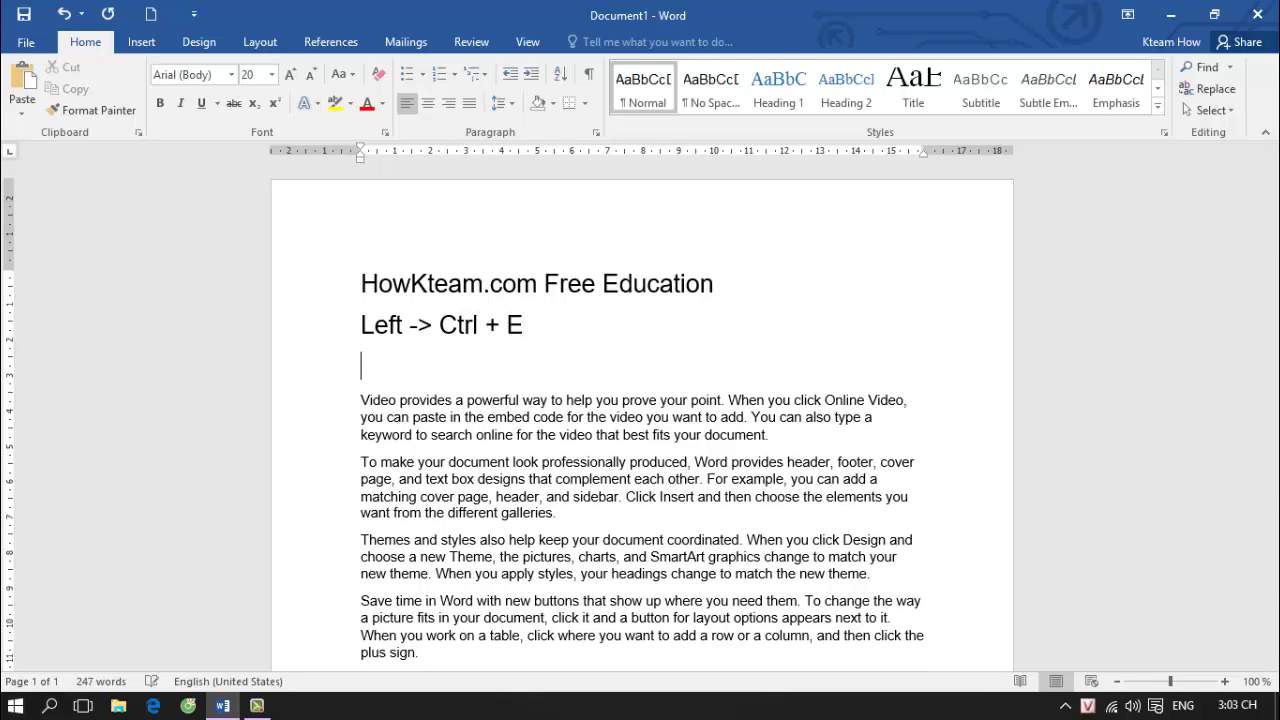
{"action": "type", "text": "Center"}
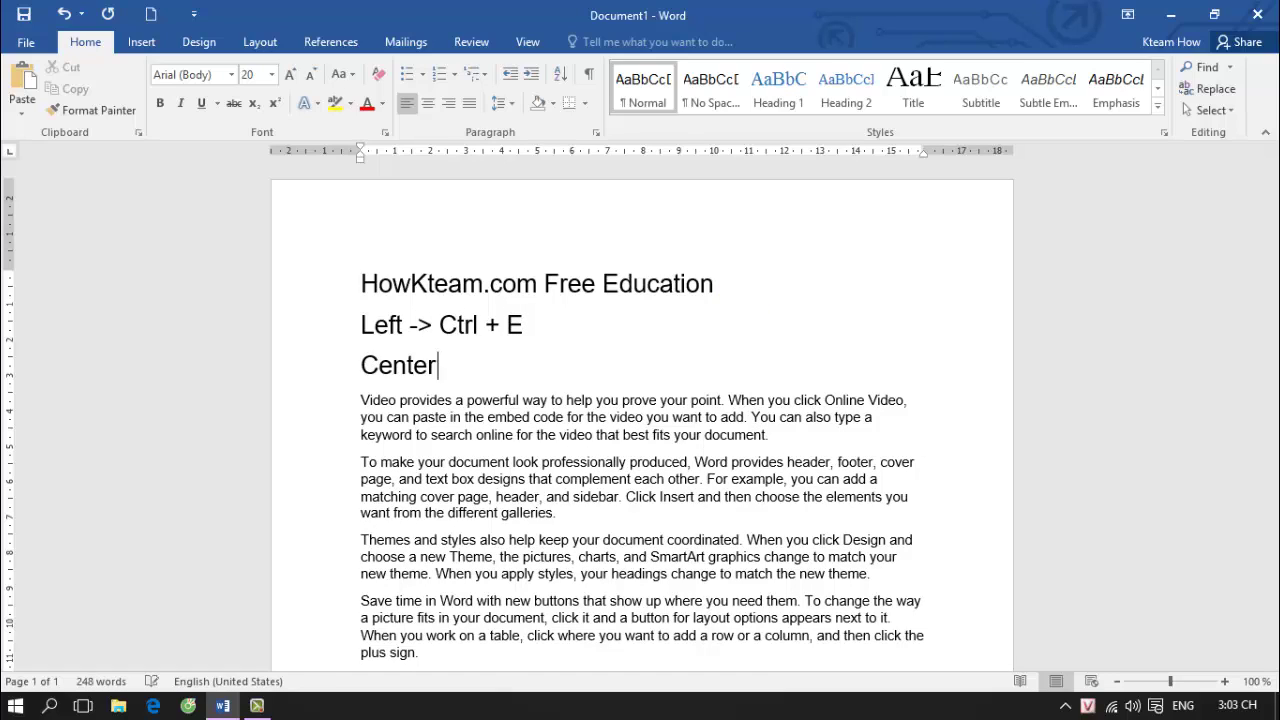
{"action": "type", "text": " -> Ctrl +"}
{"action": "left_click", "coordinate": [543, 328]}
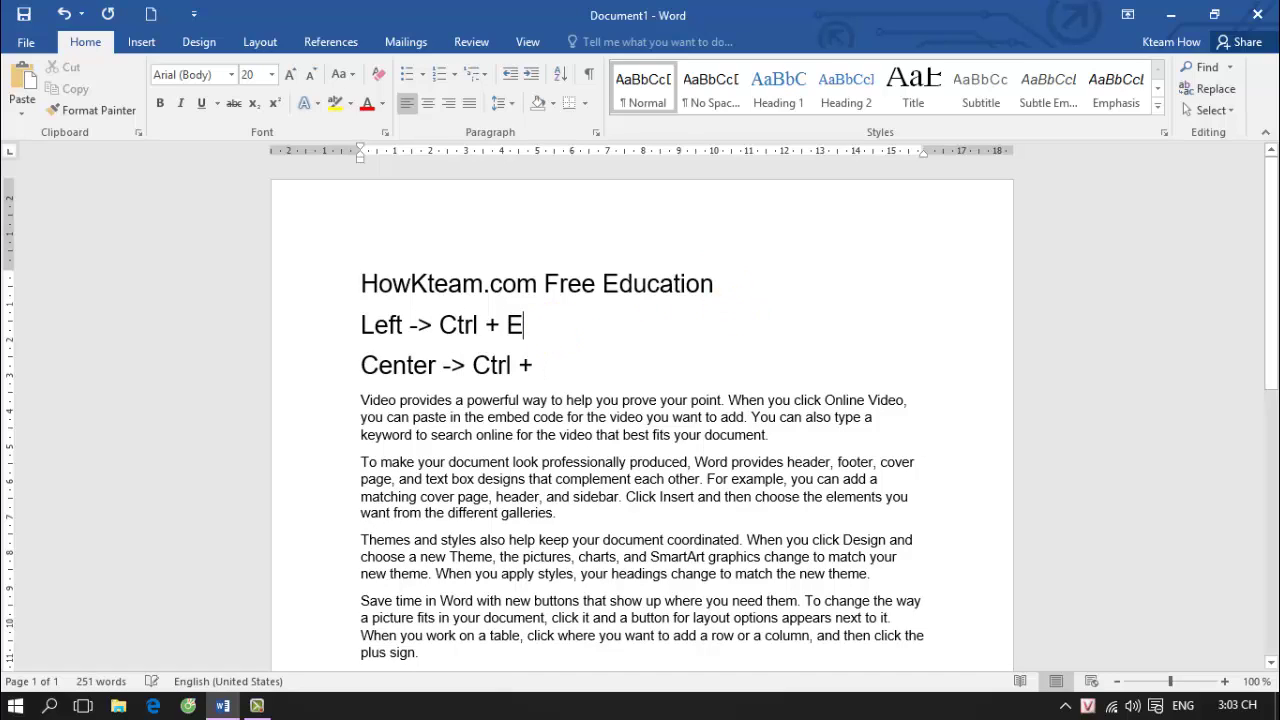
{"action": "key", "text": "BackSpace"}
{"action": "type", "text": "L"}
{"action": "key", "text": "Down"}
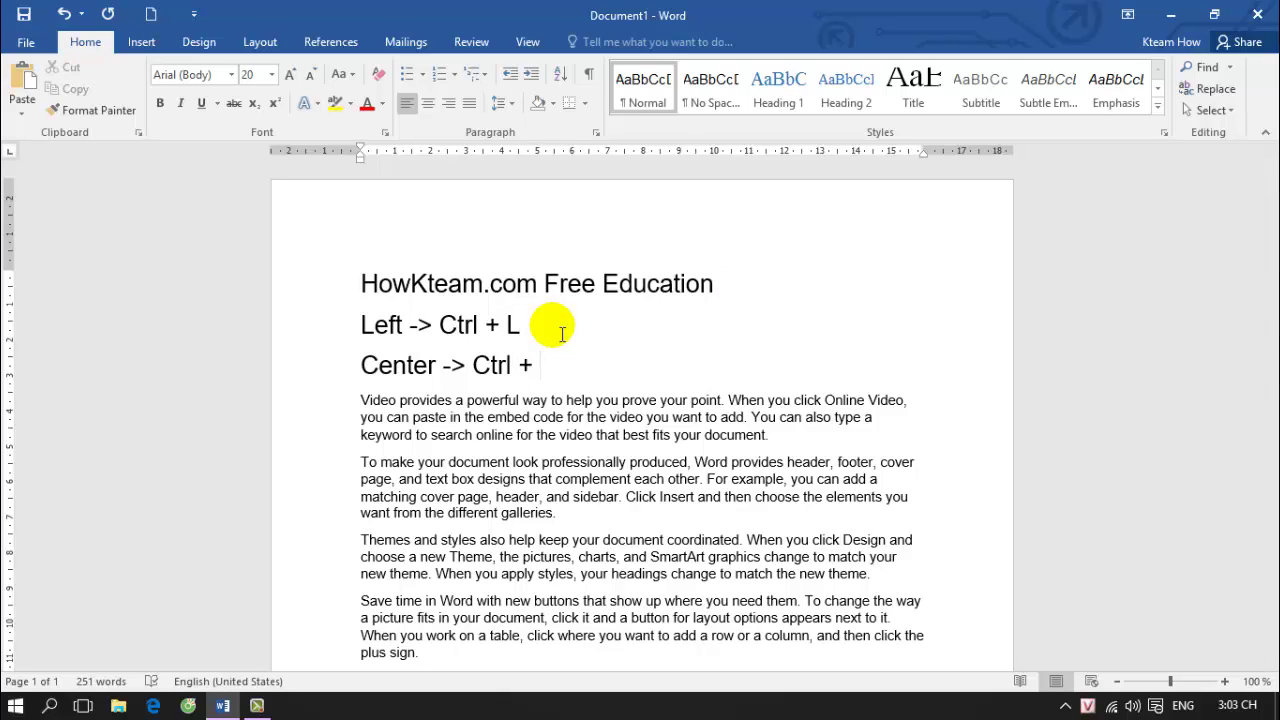
{"action": "type", "text": "E"}
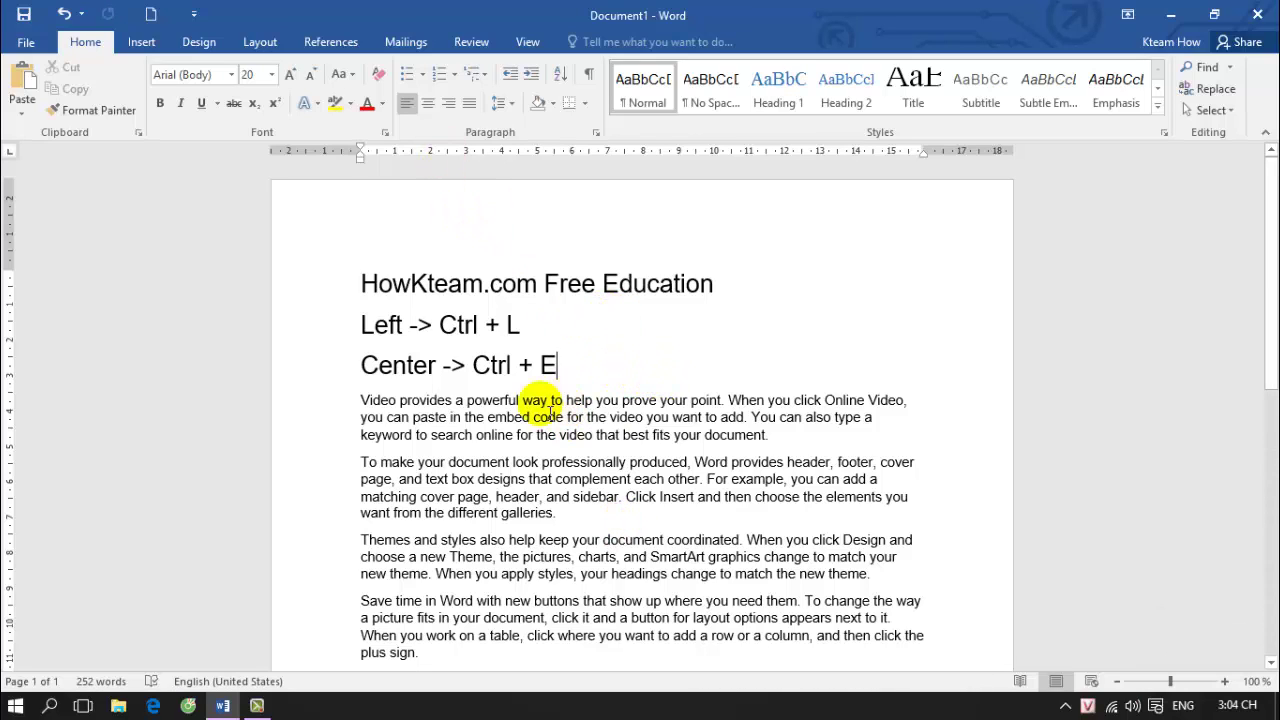
Select the title line and right-align it.
{"action": "left_click_drag", "start_coordinate": [358, 400], "coordinate": [425, 636]}
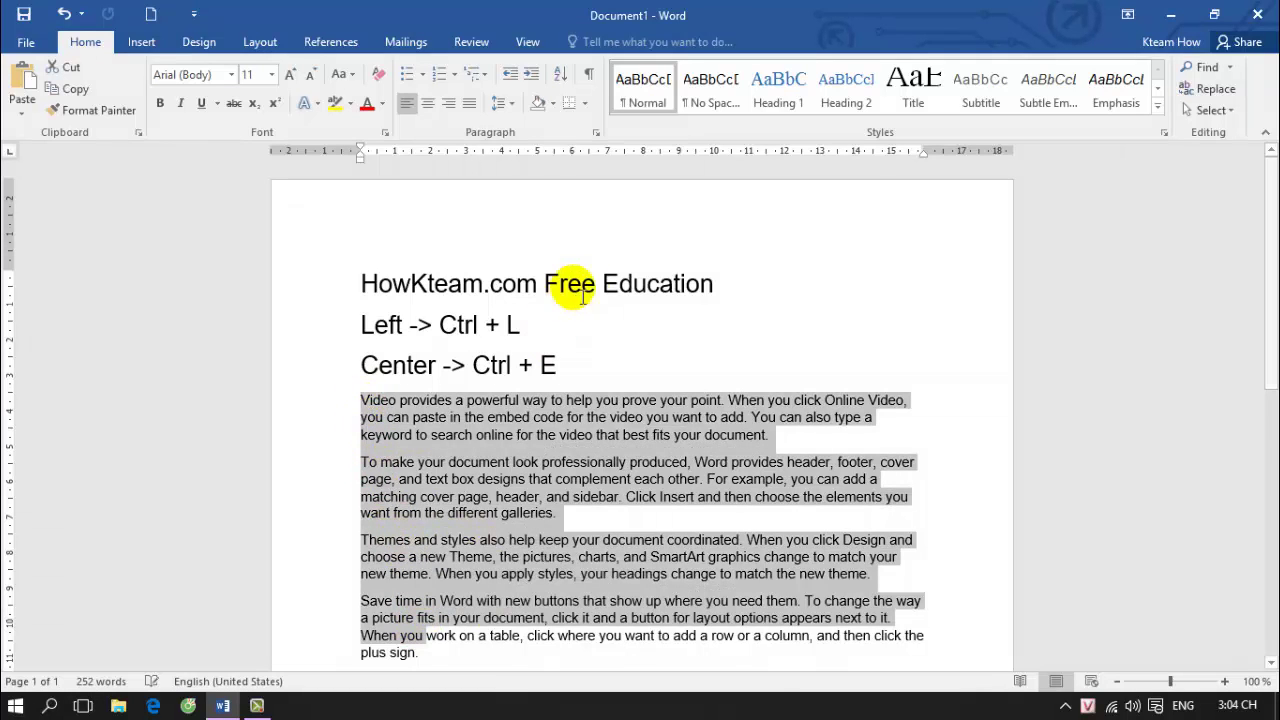
{"action": "left_click_drag", "start_coordinate": [728, 285], "coordinate": [300, 285]}
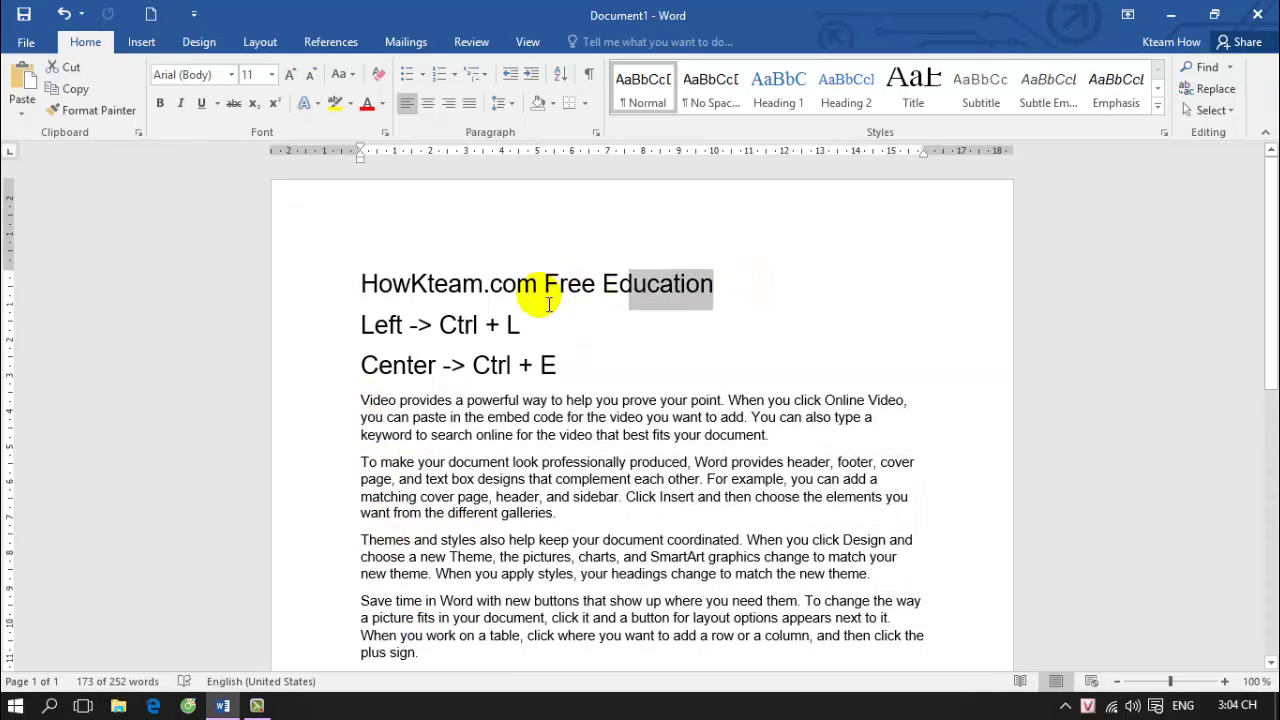
{"action": "left_click", "coordinate": [450, 106]}
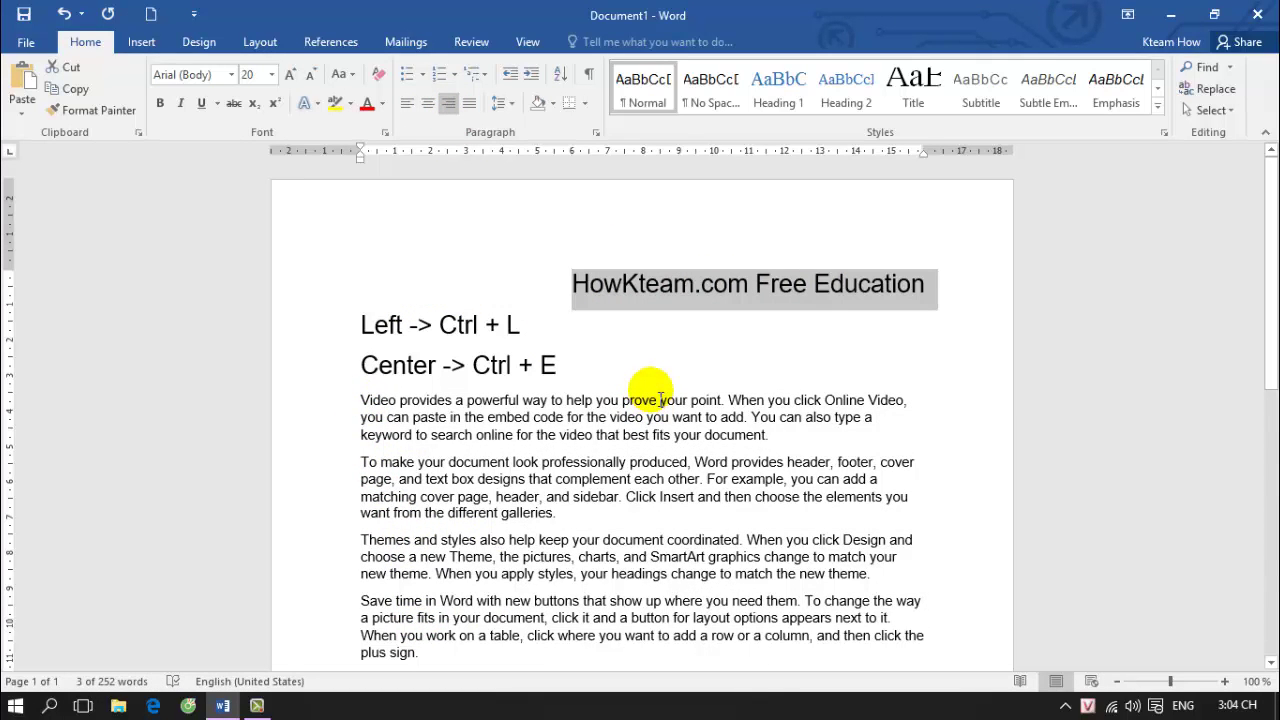
Add a 'Right -> Ctrl + R' line below the Center note.
{"action": "left_click", "coordinate": [604, 366]}
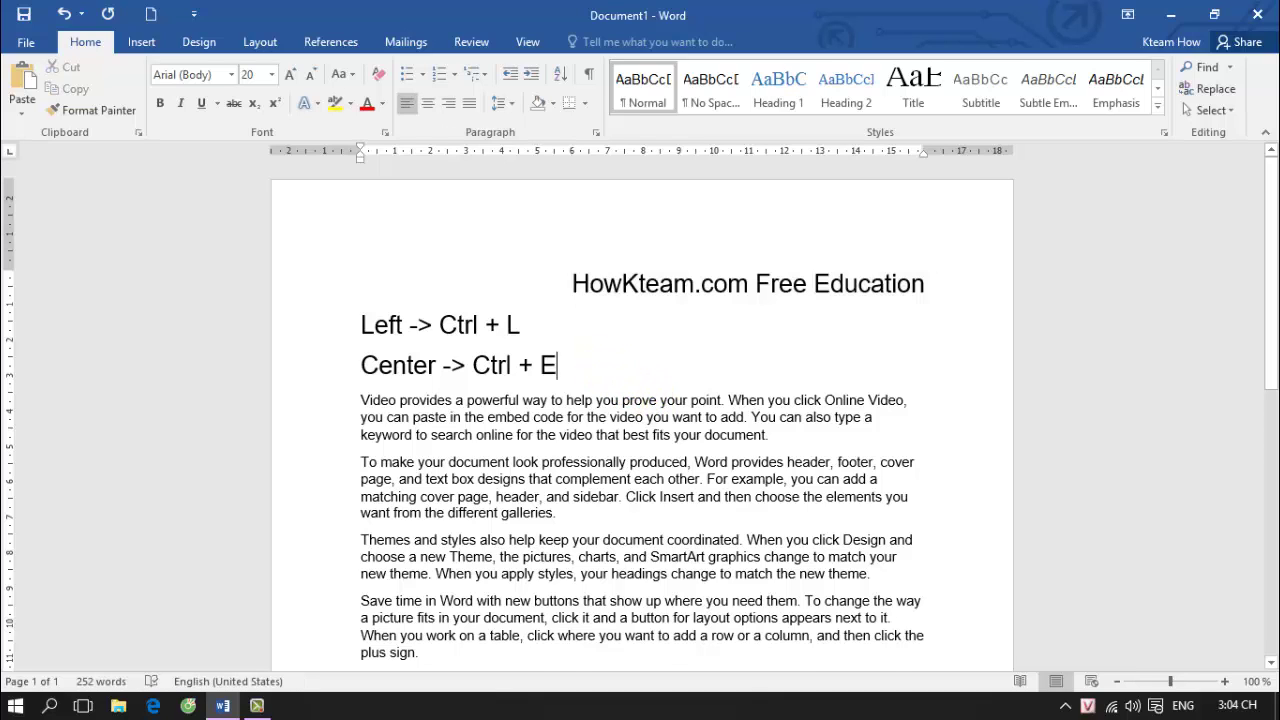
{"action": "key", "text": "Return"}
{"action": "type", "text": "Right -> "}
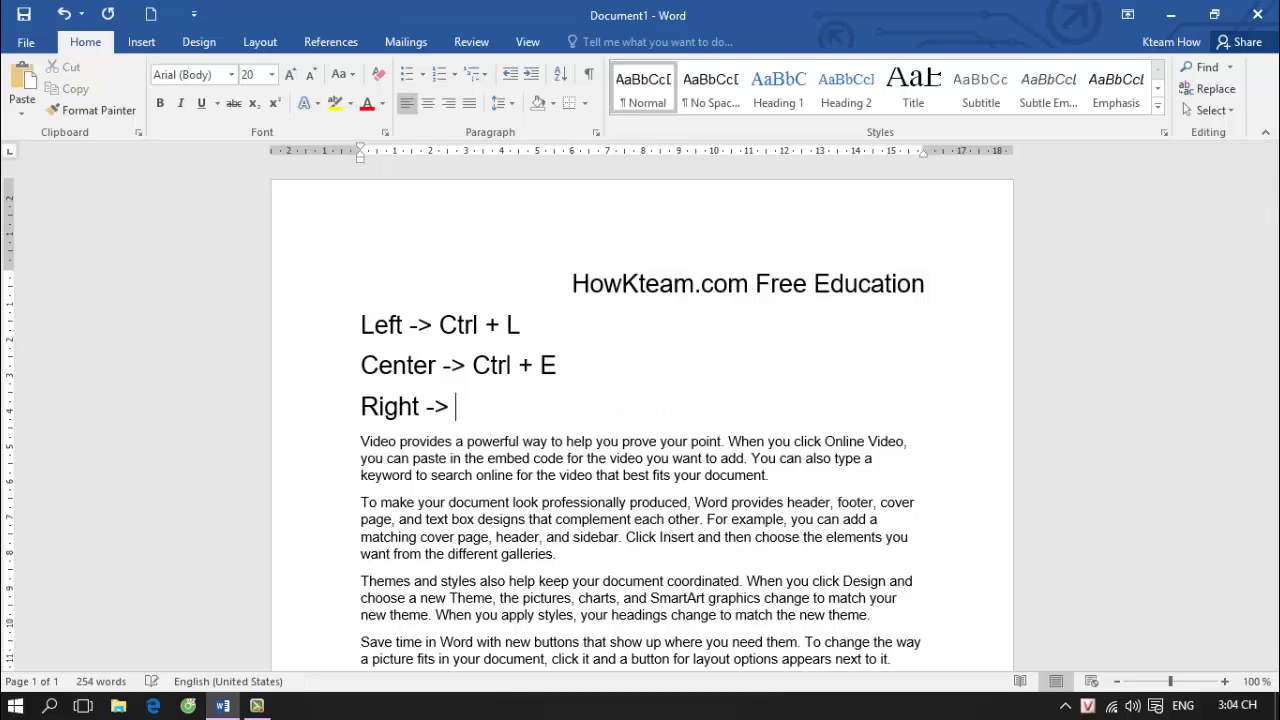
{"action": "type", "text": "Ctrl + R"}
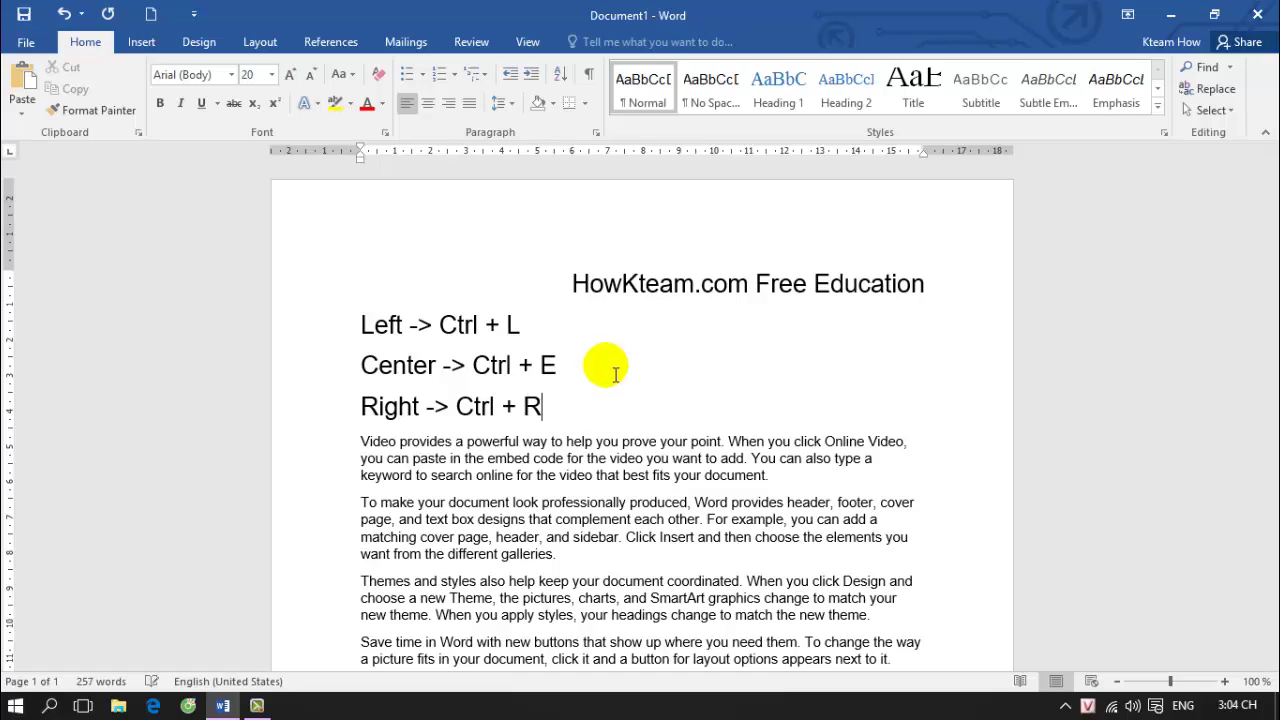
Switch the heading between Ctrl+R and Ctrl+L alignment, leaving it left-aligned.
{"action": "left_click", "coordinate": [574, 284]}
{"action": "key", "text": "ctrl+l"}
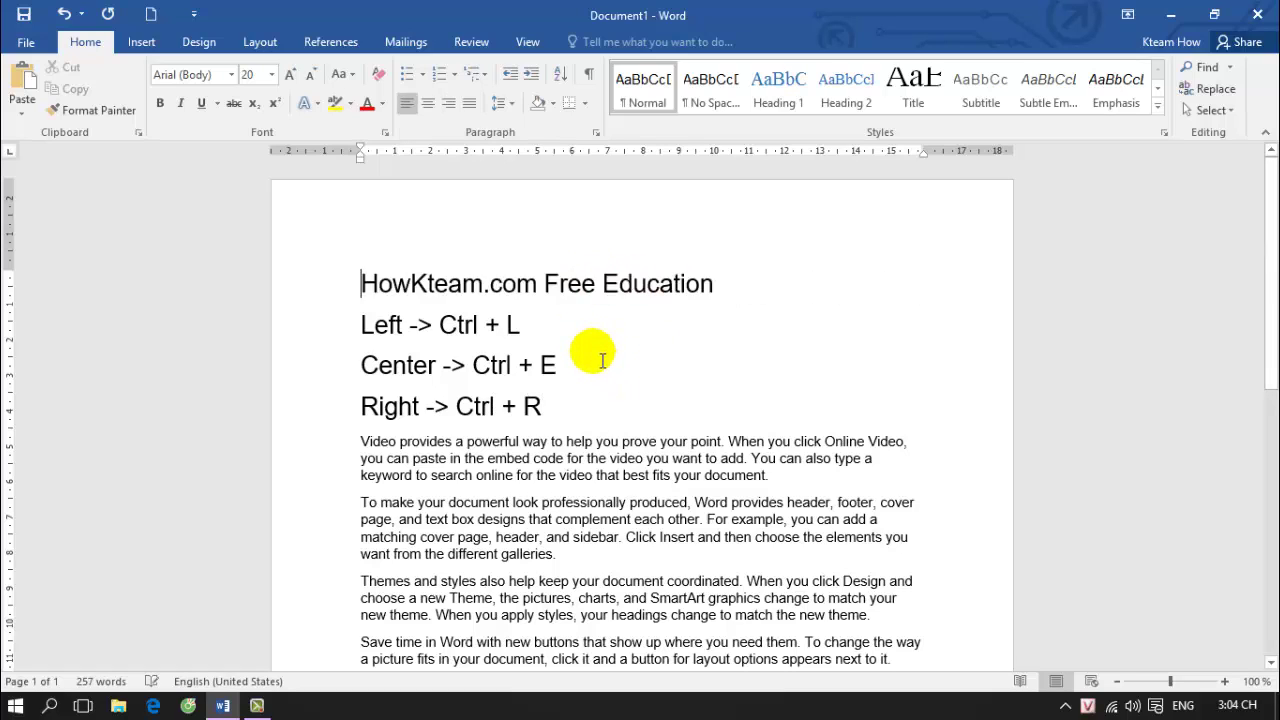
{"action": "key", "text": "ctrl+r"}
{"action": "key", "text": "ctrl+l"}
{"action": "key", "text": "ctrl+r"}
{"action": "key", "text": "ctrl+l"}
{"action": "key", "text": "ctrl+r"}
{"action": "key", "text": "ctrl+l"}
{"action": "key", "text": "ctrl+r"}
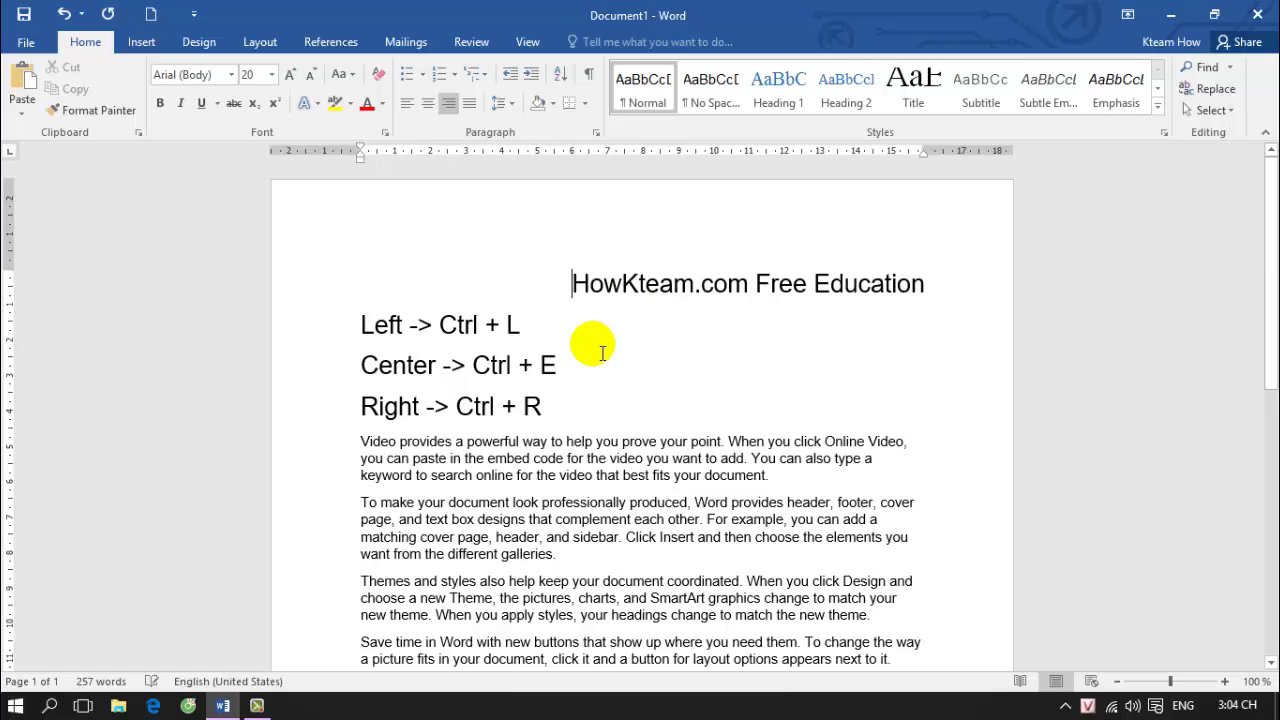
{"action": "key", "text": "ctrl+l"}
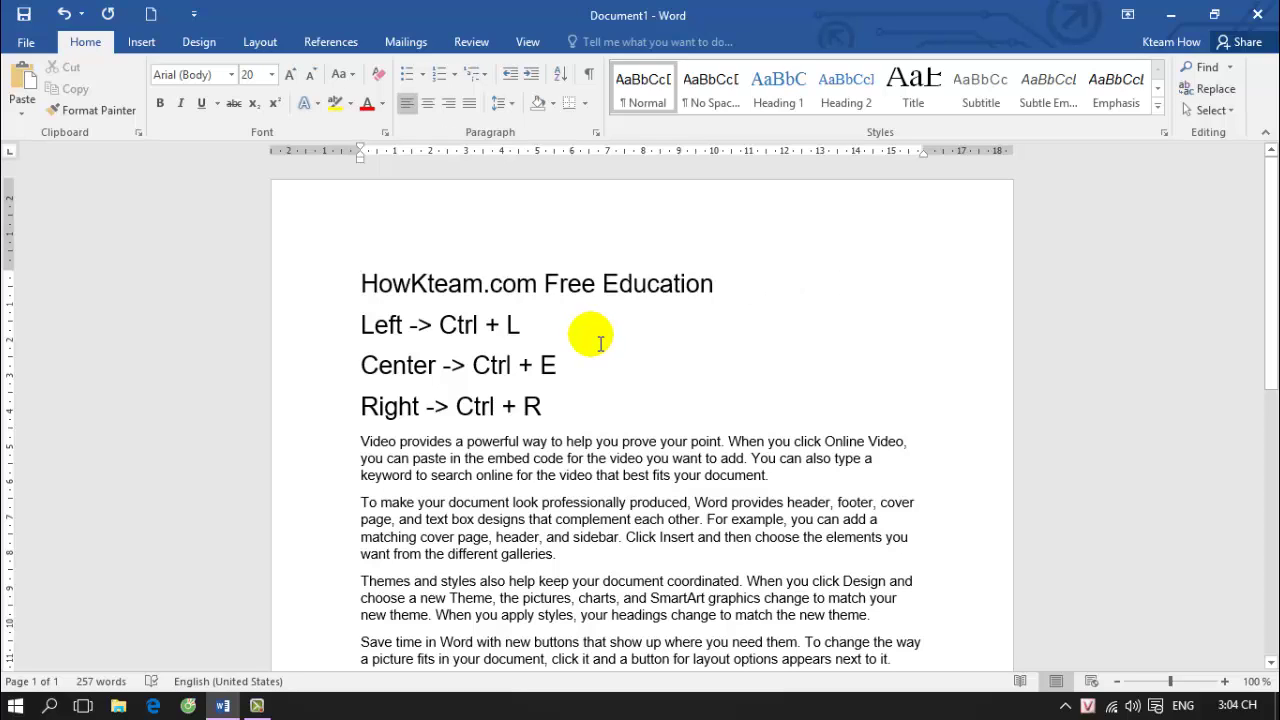
{"action": "left_click", "coordinate": [517, 331]}
{"action": "left_click", "coordinate": [556, 368]}
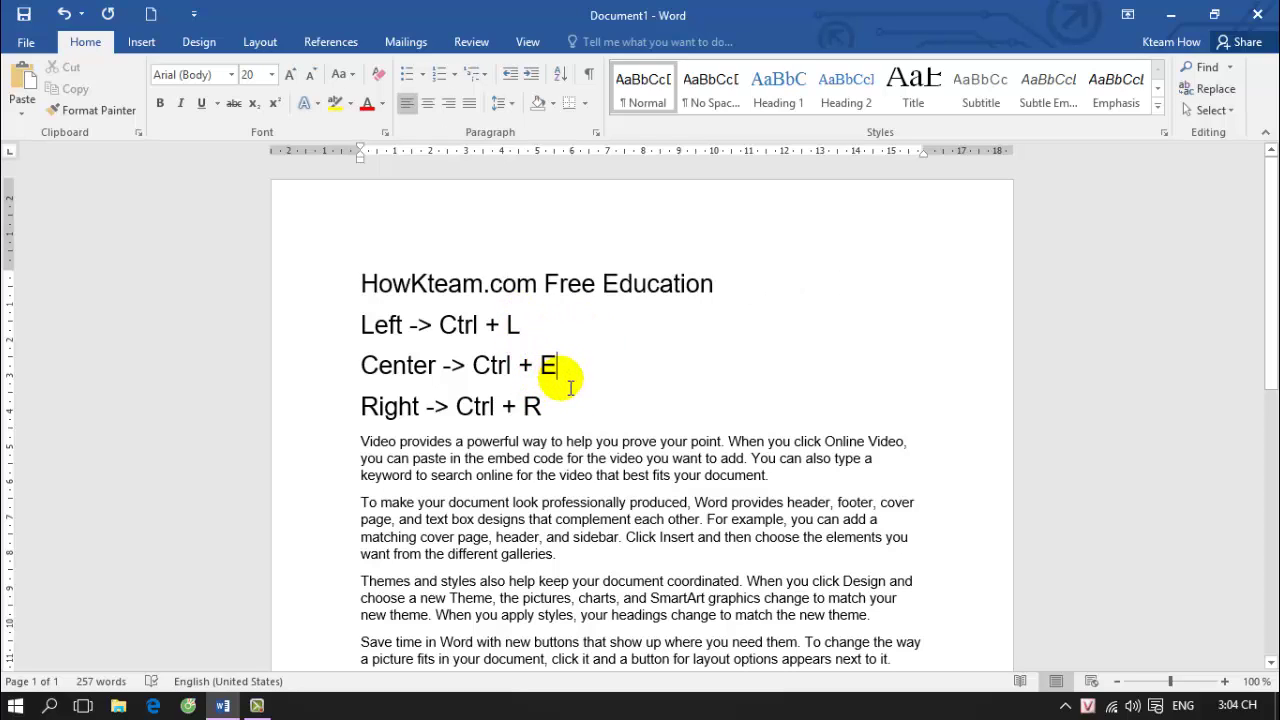
Select the sample paragraphs and justify them.
{"action": "left_click", "coordinate": [570, 408]}
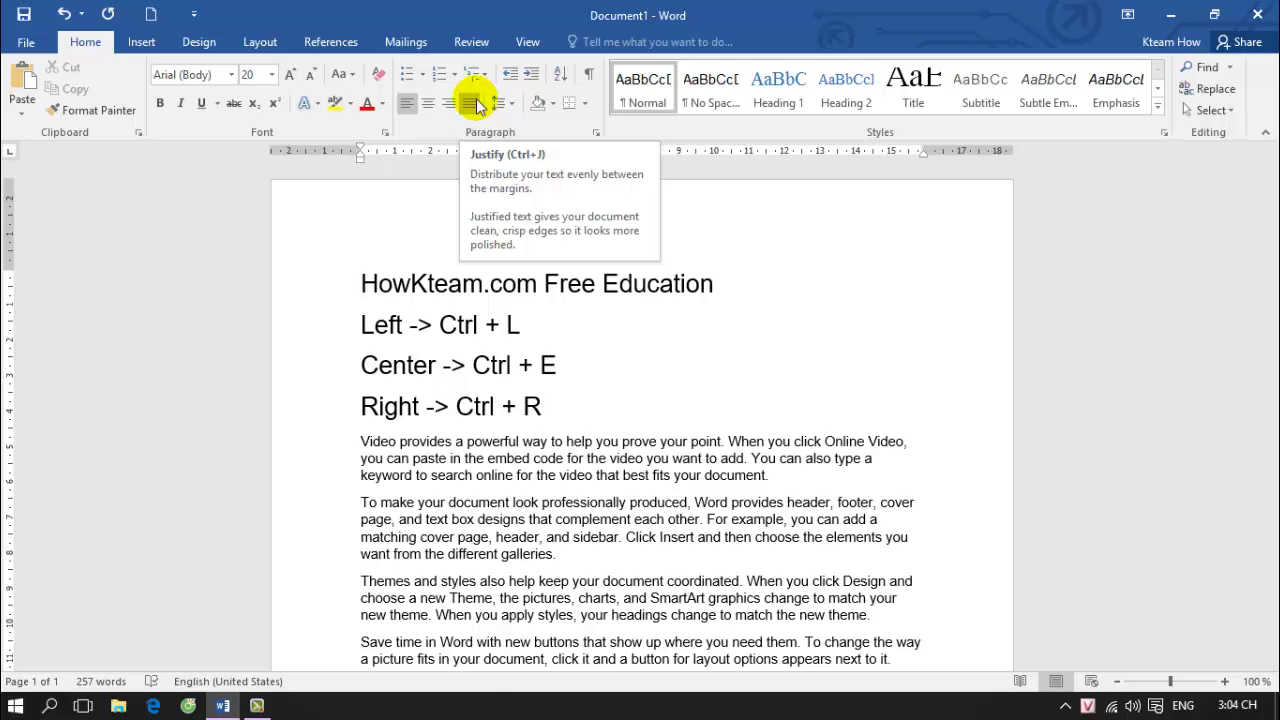
{"action": "left_click", "coordinate": [723, 285]}
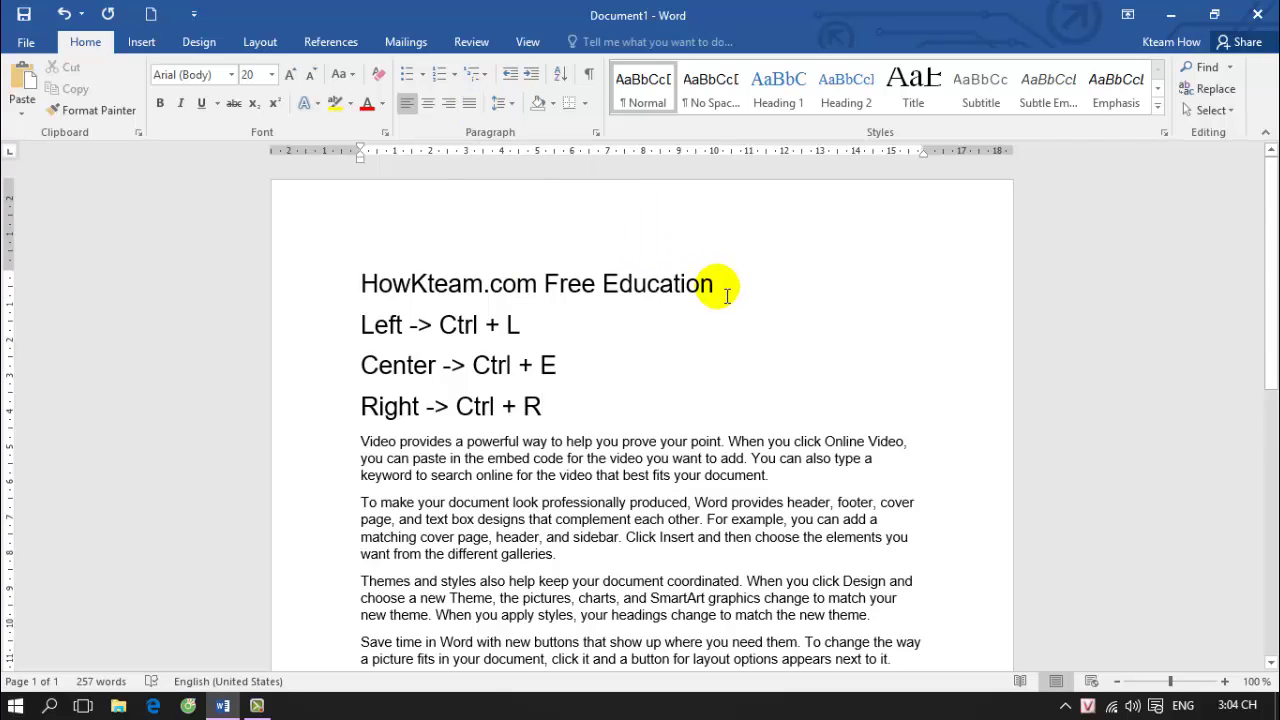
{"action": "left_click_drag", "start_coordinate": [362, 445], "coordinate": [703, 619]}
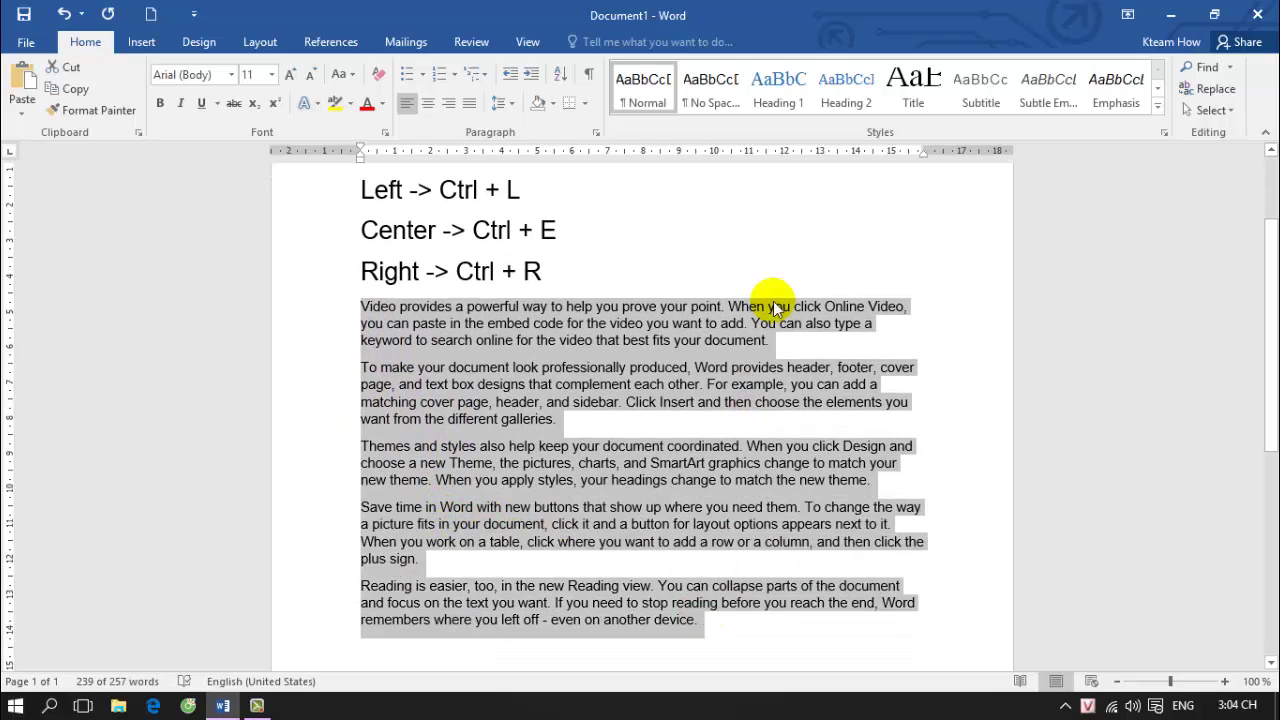
{"action": "left_click", "coordinate": [469, 103]}
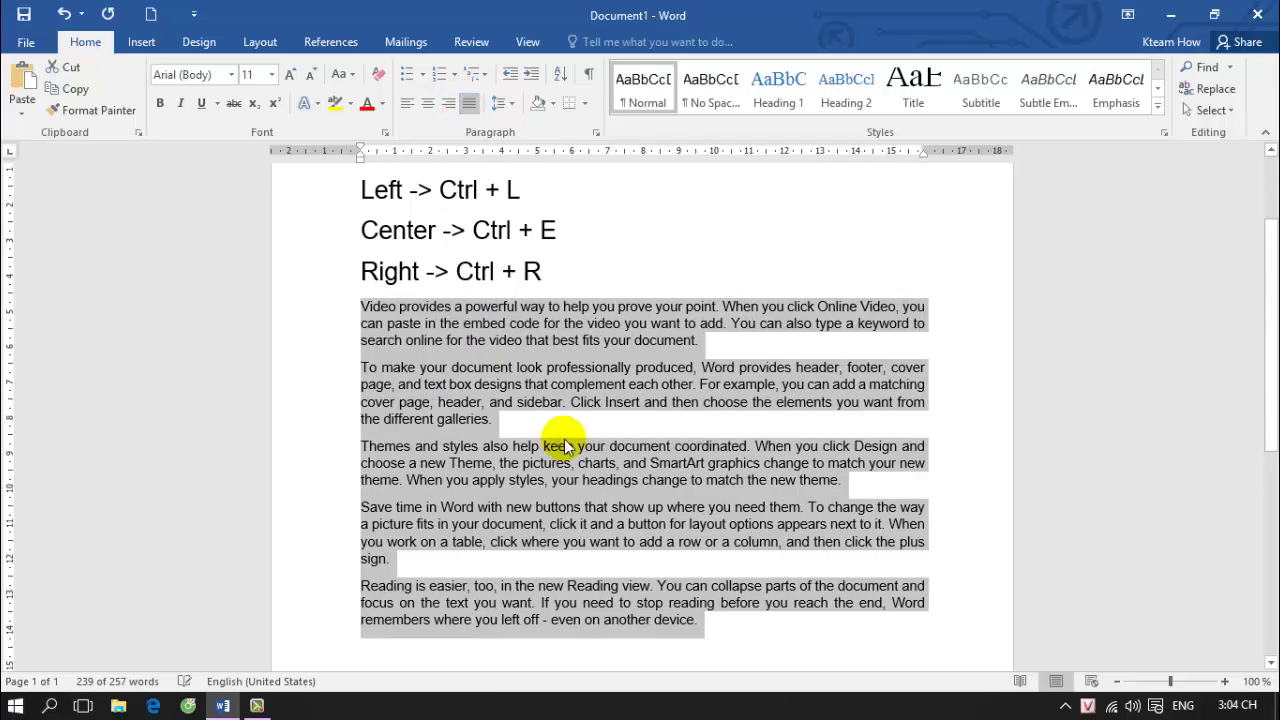
Return the paragraphs to left alignment with Ctrl+L and start a line below 'Right -> Ctrl + R'.
{"action": "scroll", "coordinate": [627, 432], "scroll_direction": "down", "scroll_amount": 5}
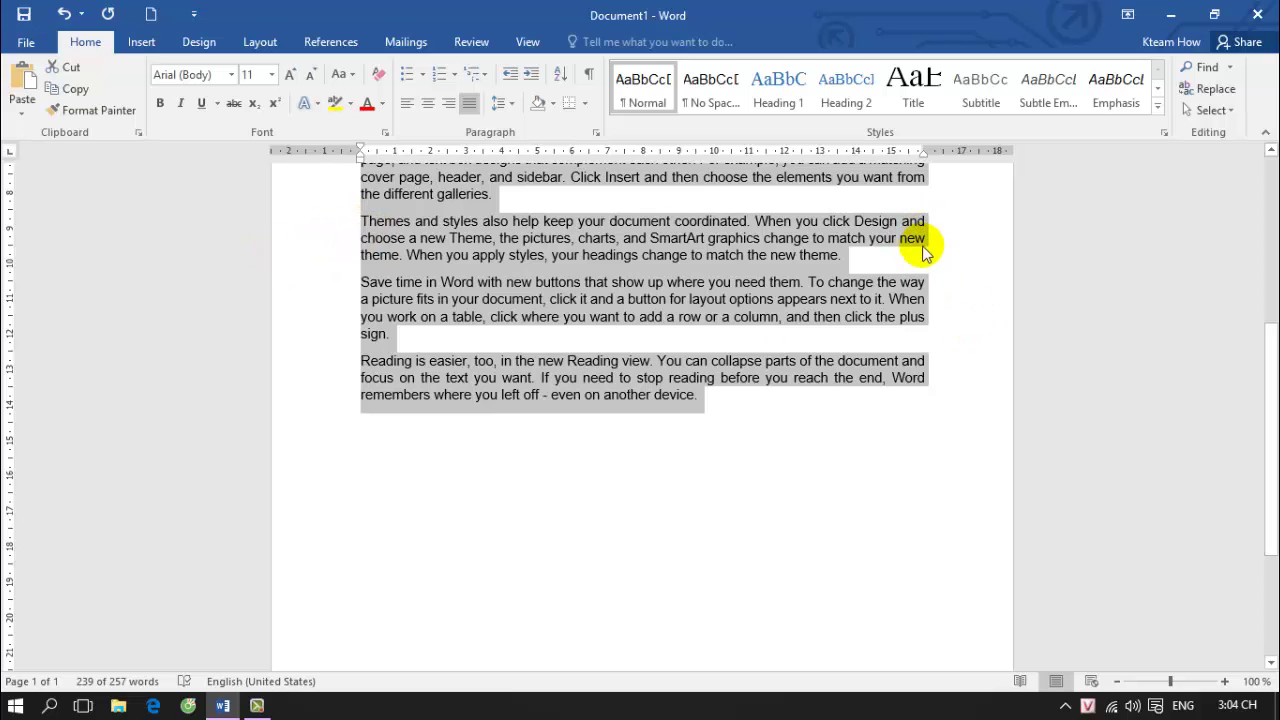
{"action": "scroll", "coordinate": [905, 245], "scroll_direction": "up", "scroll_amount": 2}
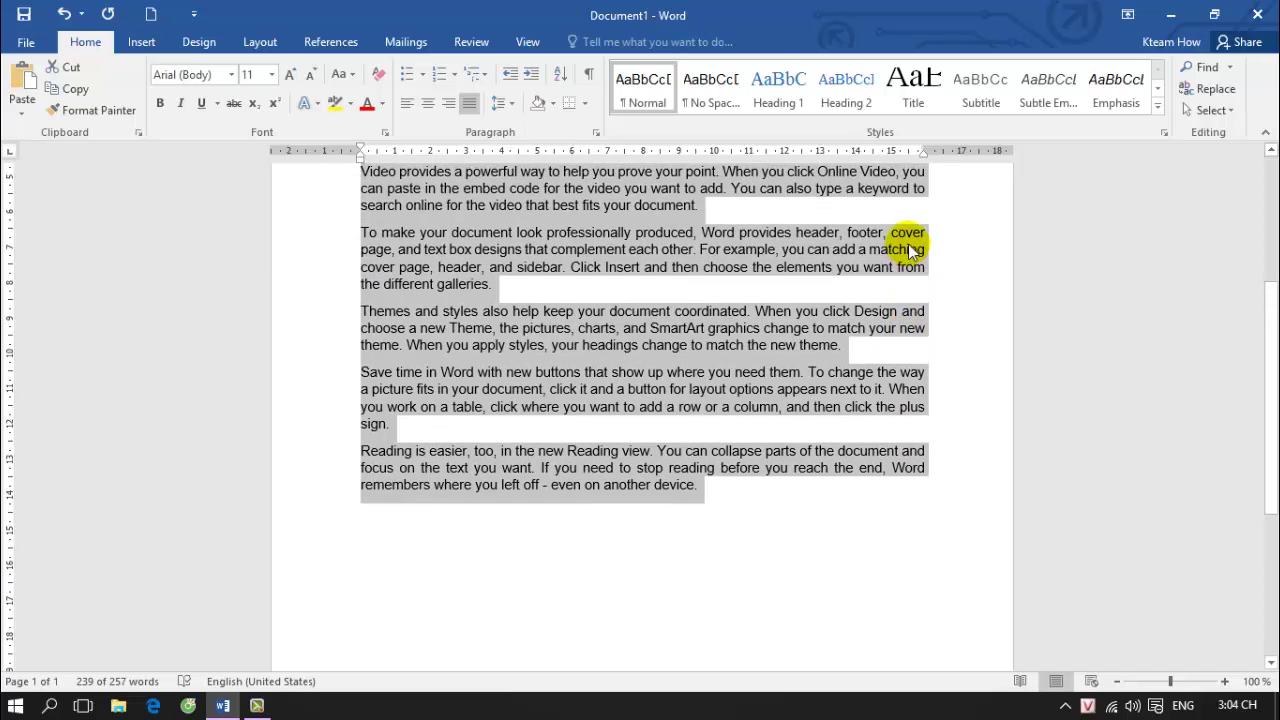
{"action": "scroll", "coordinate": [917, 255], "scroll_direction": "up", "scroll_amount": 2}
{"action": "key", "text": "ctrl+l"}
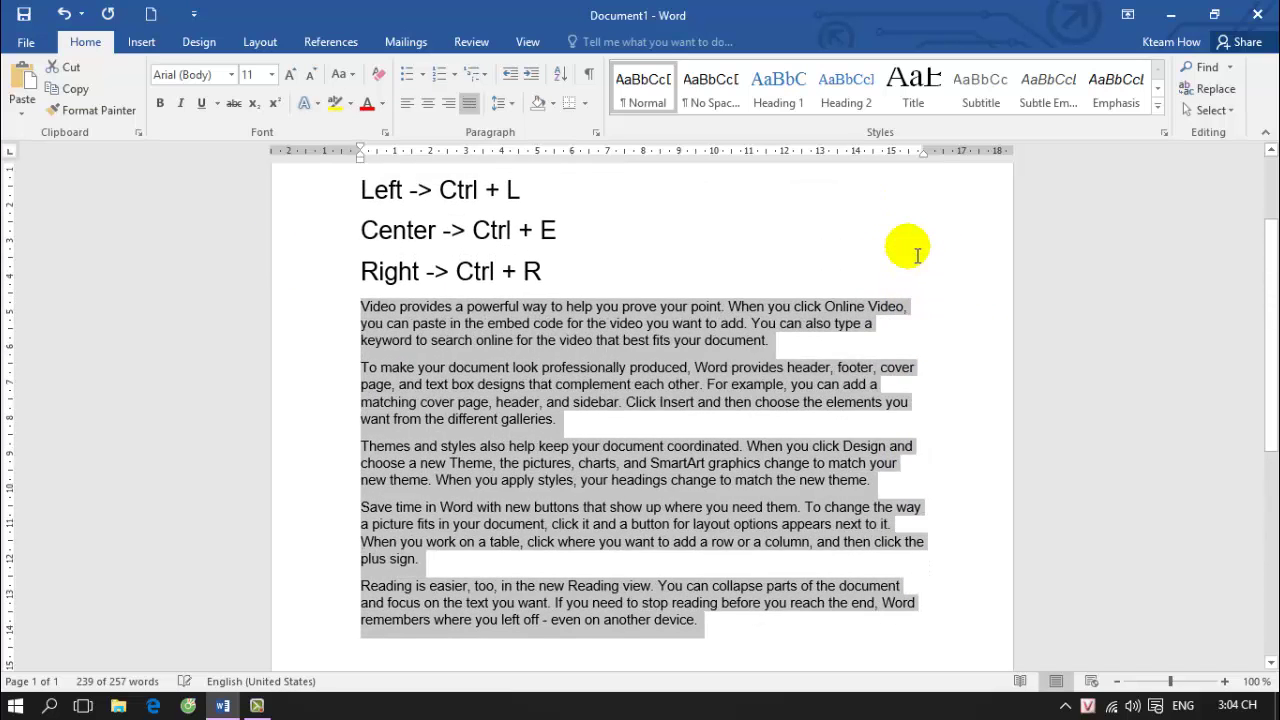
{"action": "left_click", "coordinate": [645, 272]}
{"action": "key", "text": "Return"}
Type 'Justify -> Ctrl + J' as the fourth shortcut line.
{"action": "type", "text": "J"}
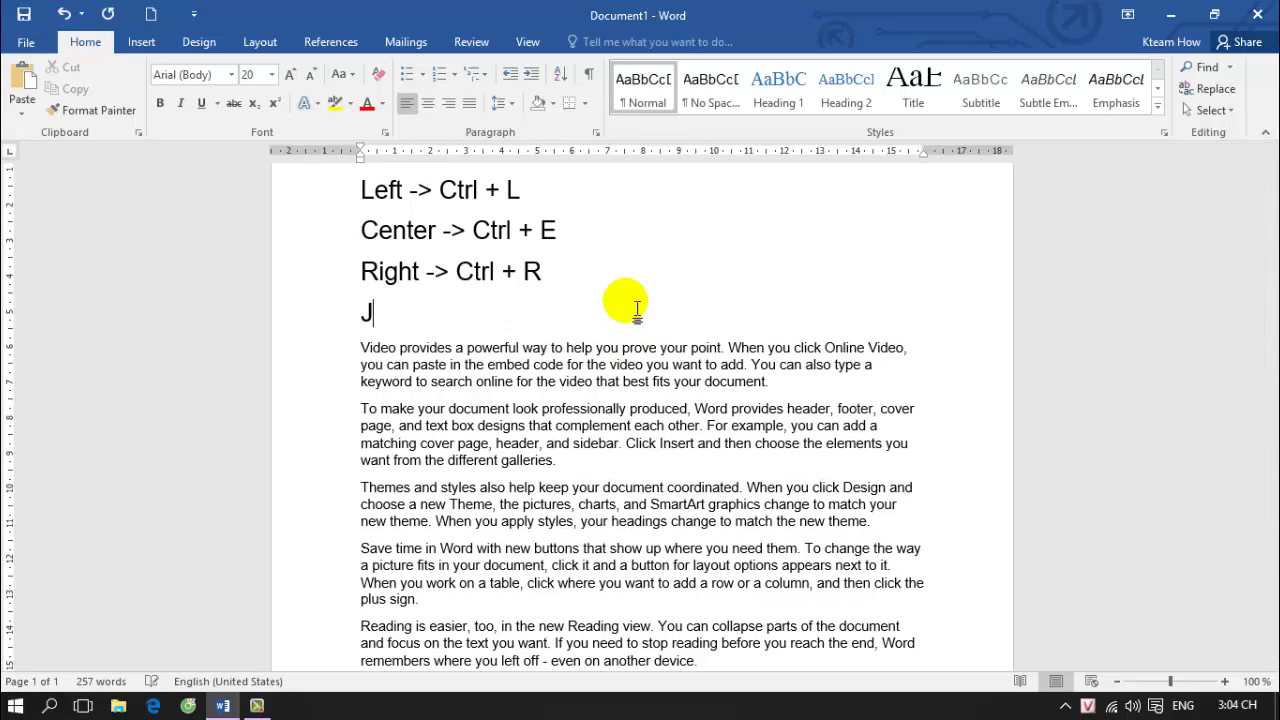
{"action": "type", "text": "ustify -"}
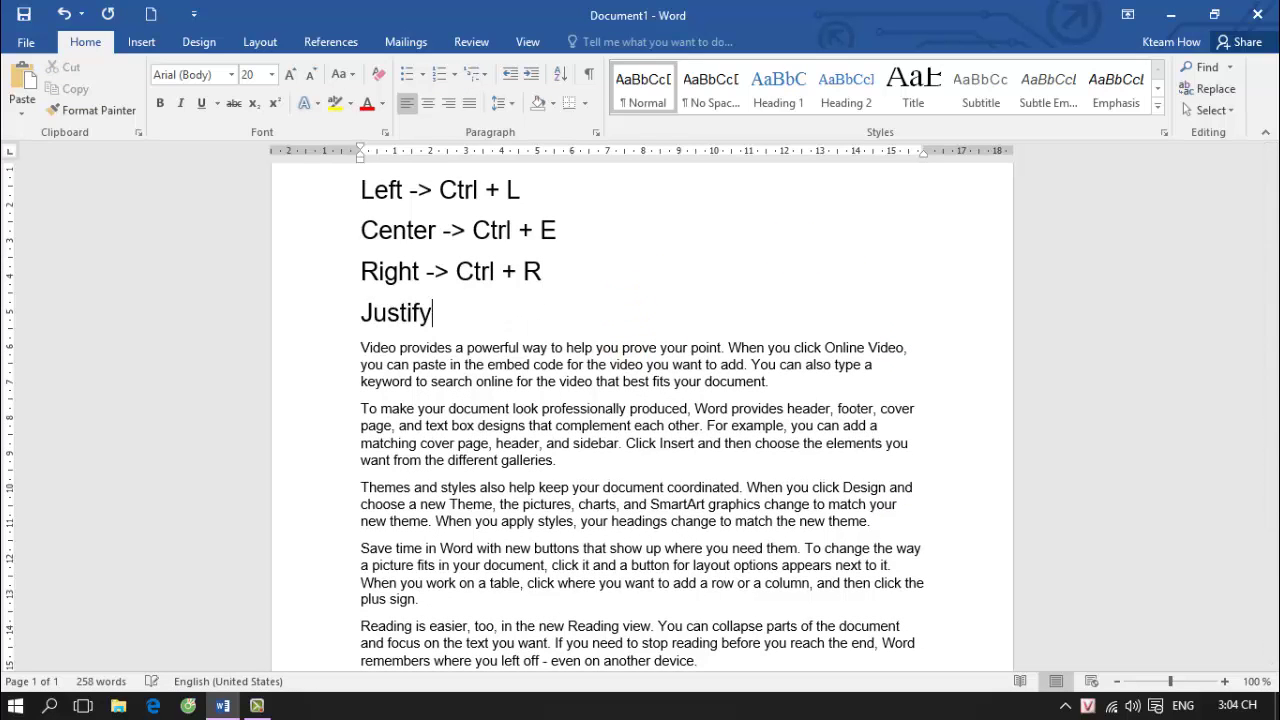
{"action": "type", "text": "> Ctrl + "}
{"action": "type", "text": "J"}
{"action": "scroll", "coordinate": [622, 305], "scroll_direction": "up", "scroll_amount": 2}
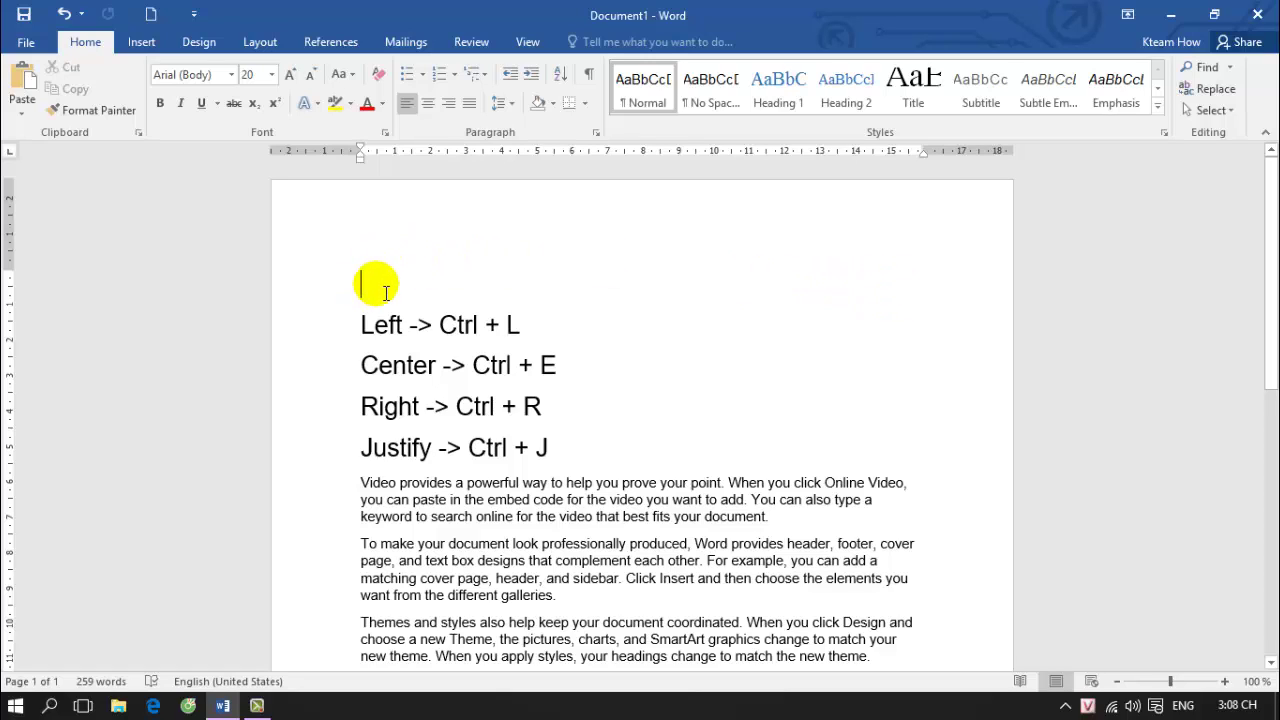
Retype the first line as 'HowKteam.com', 'Free' and 'Education' separated by wide tab gaps.
{"action": "type", "text": "HowK"}
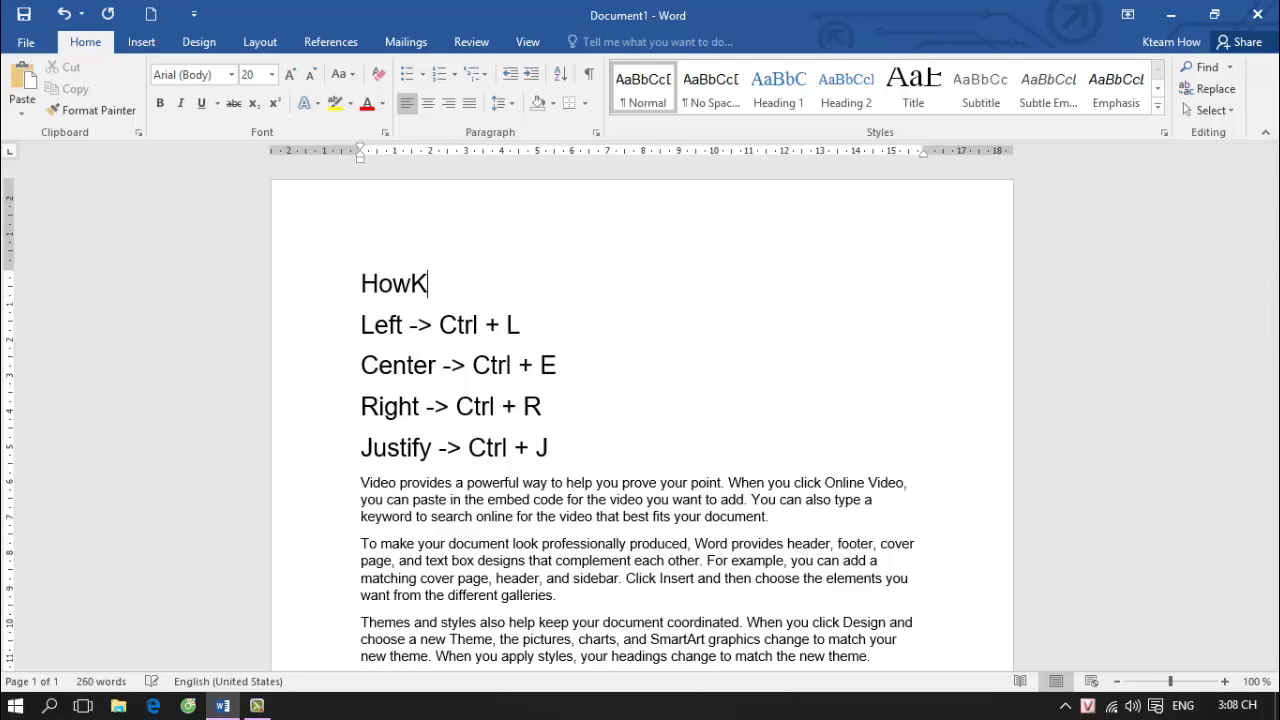
{"action": "type", "text": "team.com"}
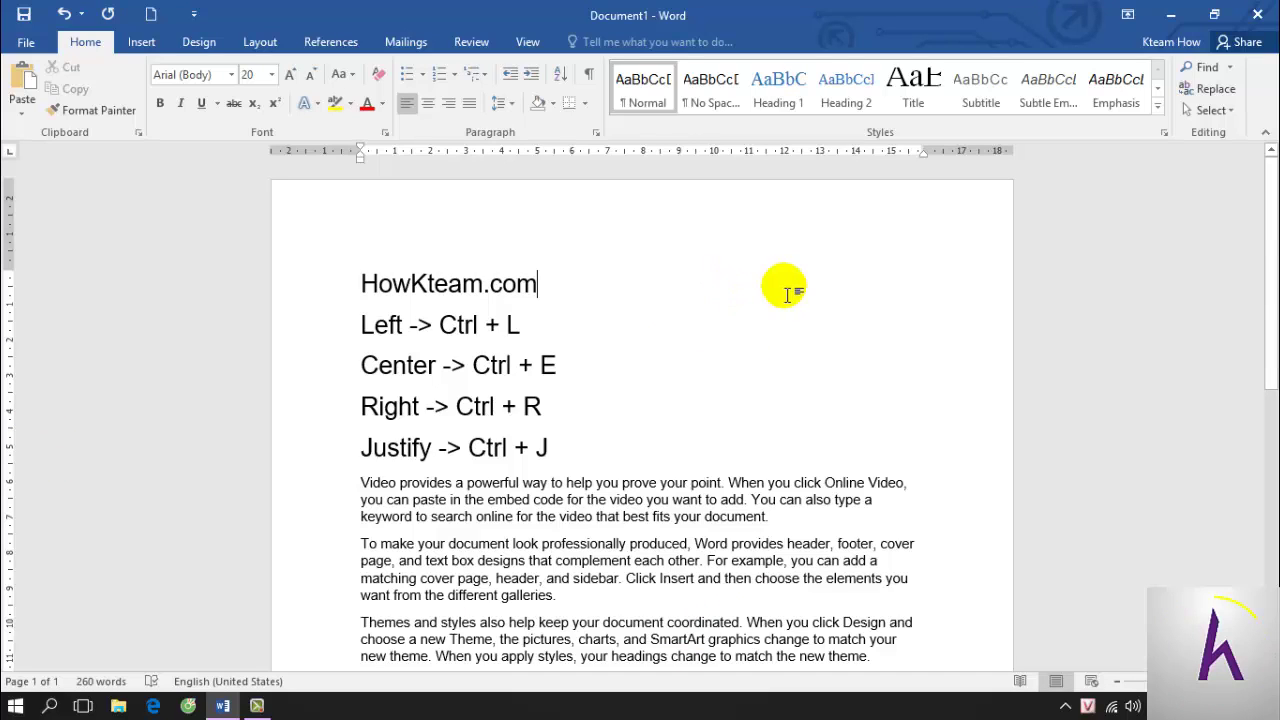
{"action": "double_click", "coordinate": [648, 286]}
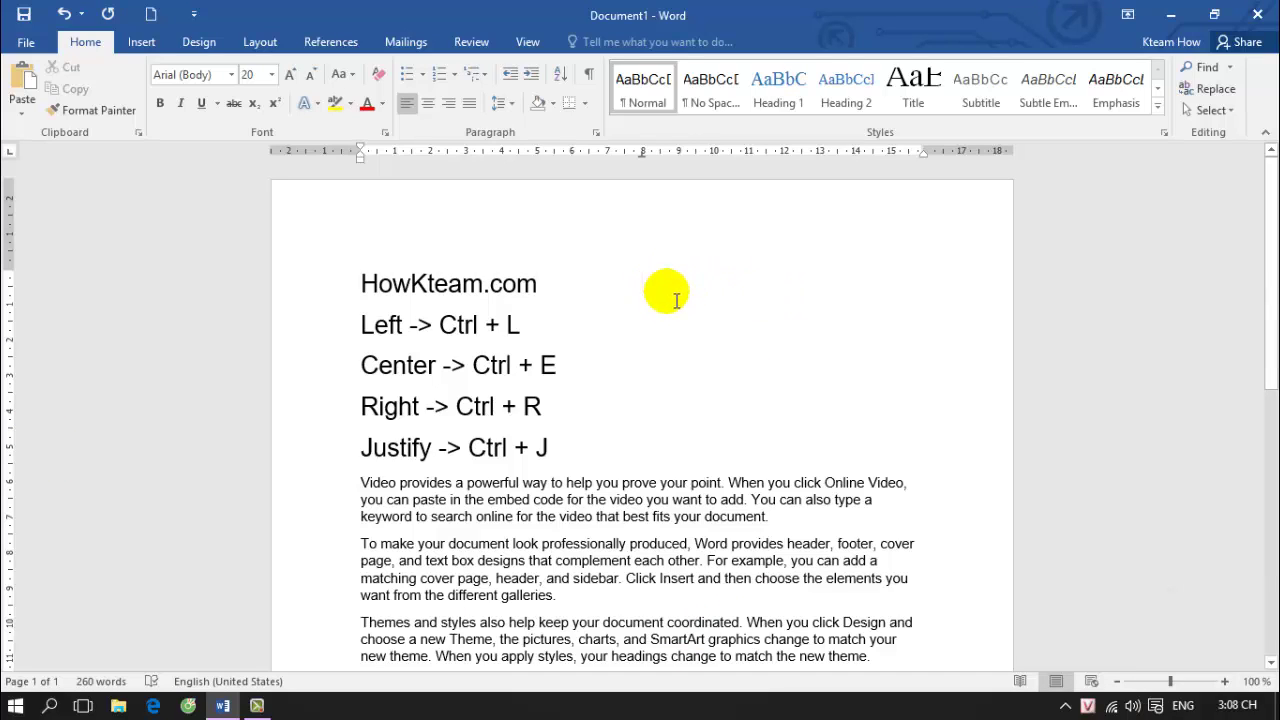
{"action": "type", "text": "F"}
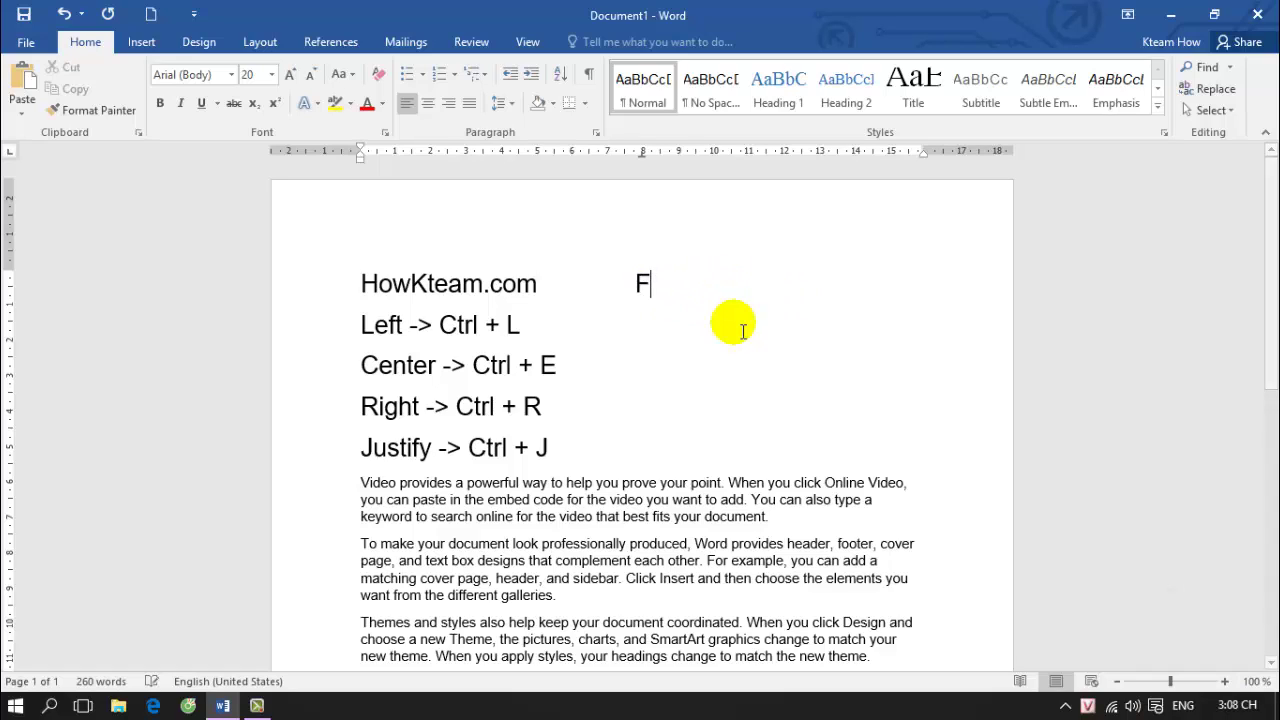
{"action": "type", "text": "ree\t"}
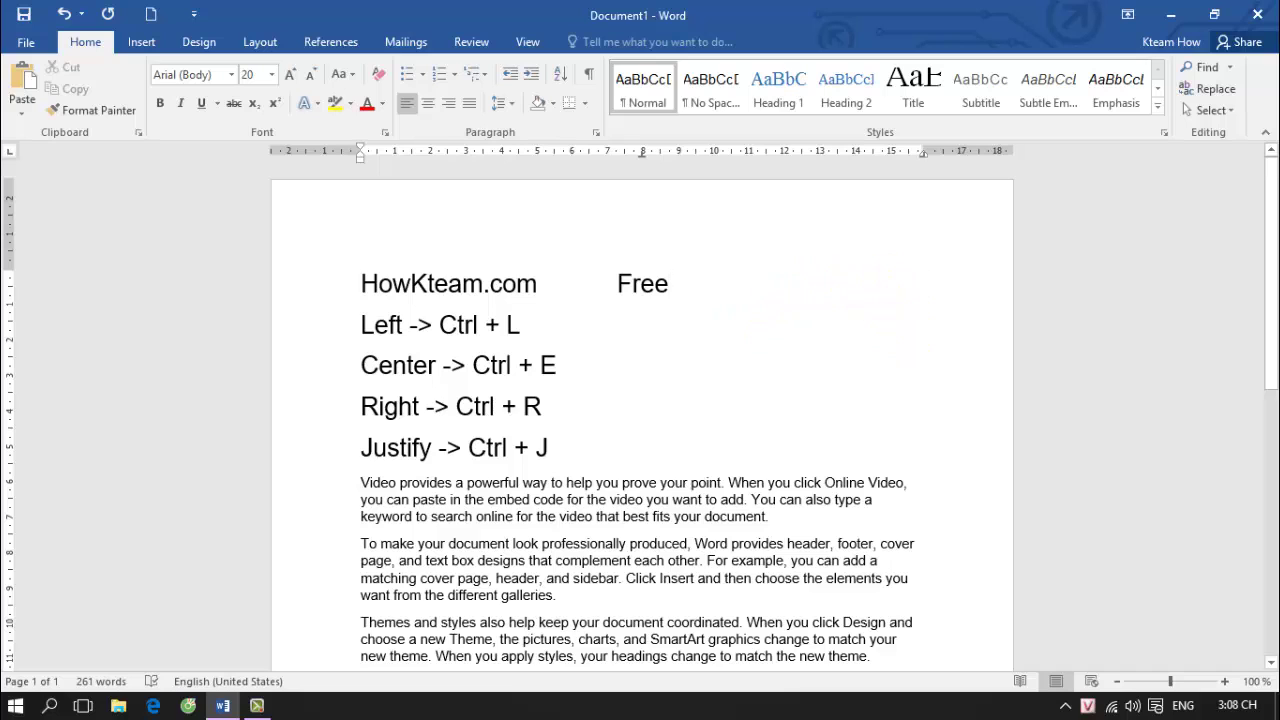
{"action": "type", "text": "Education"}
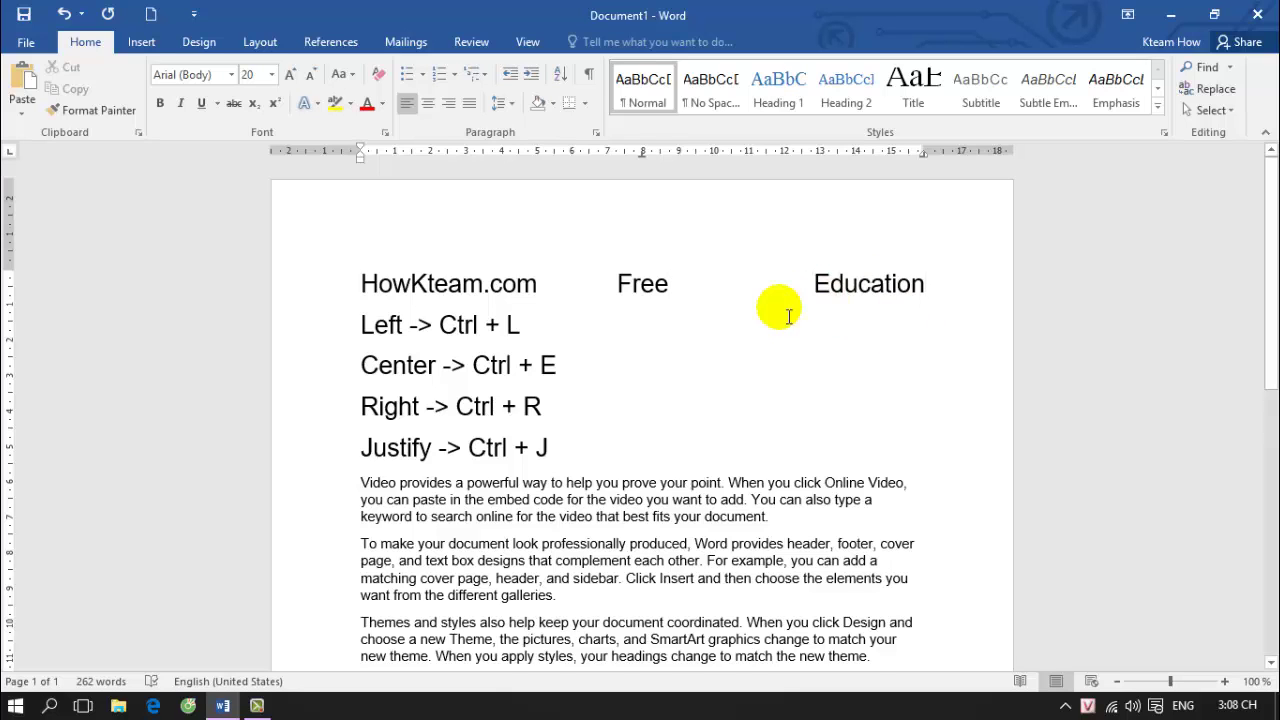
{"action": "scroll", "coordinate": [768, 300], "scroll_direction": "down", "scroll_amount": 1}
{"action": "scroll", "coordinate": [780, 306], "scroll_direction": "up", "scroll_amount": 1}
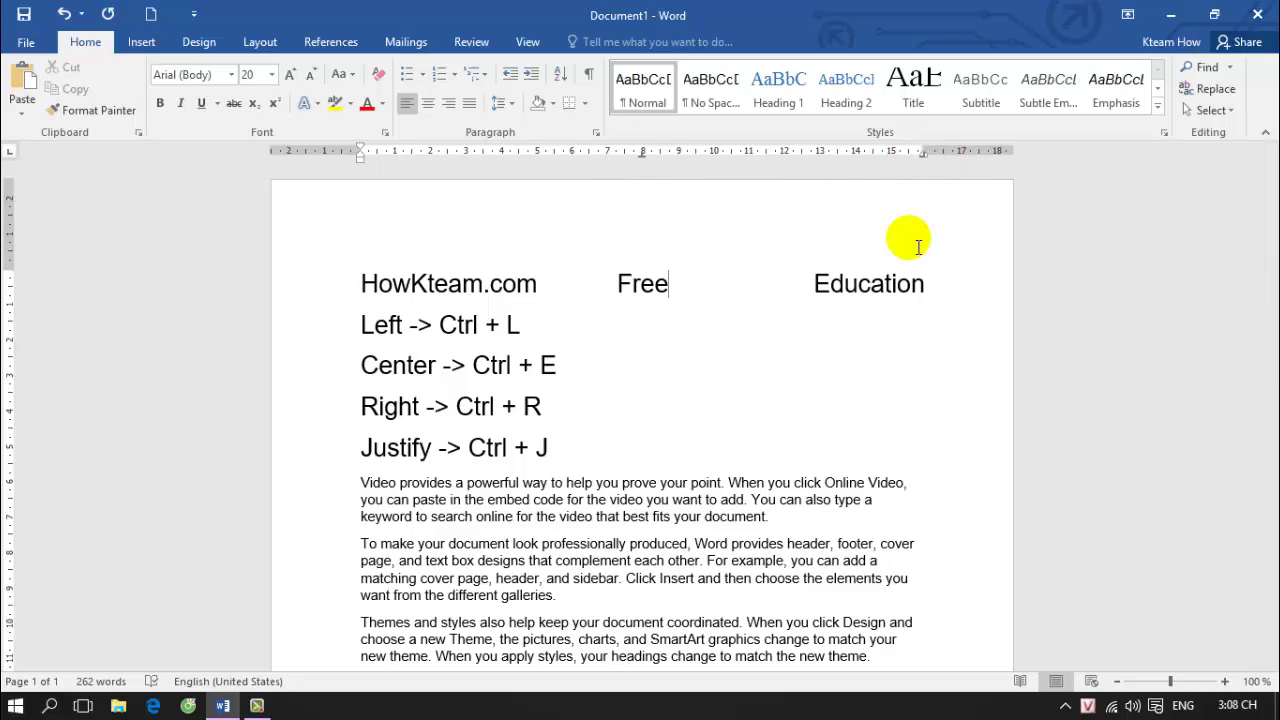
{"action": "left_click_drag", "start_coordinate": [922, 286], "coordinate": [362, 287]}
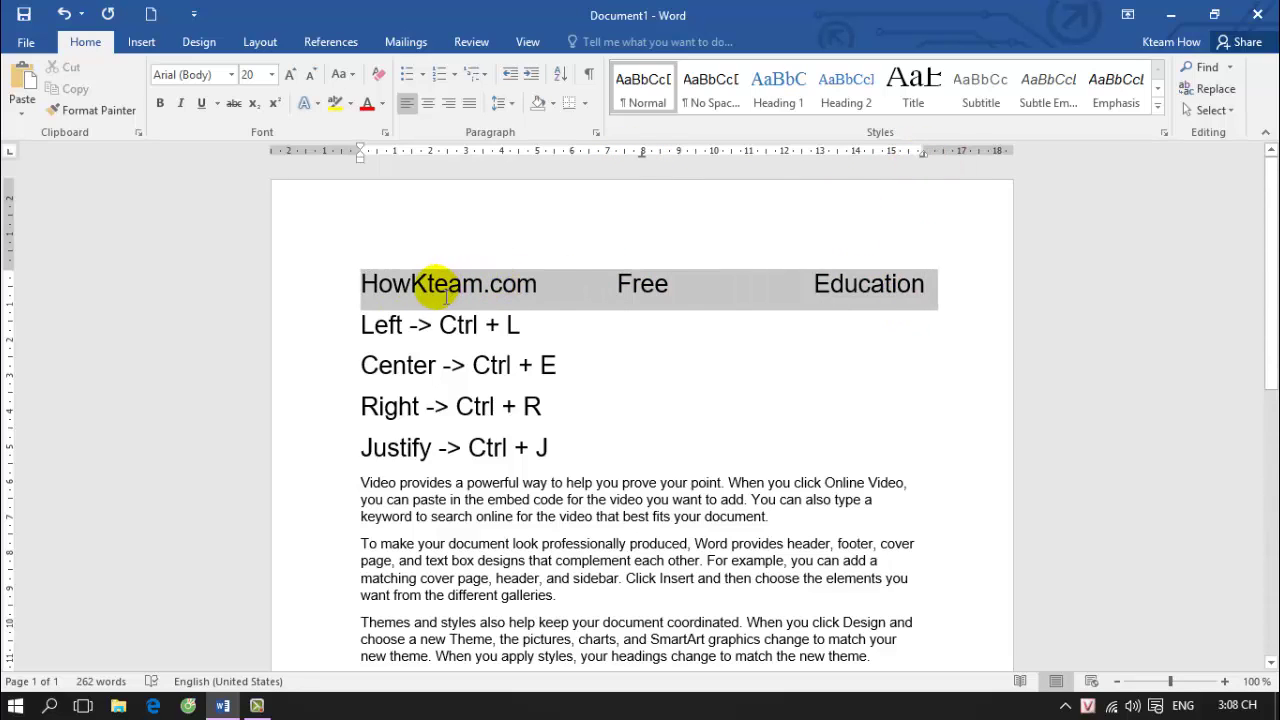
{"action": "left_click", "coordinate": [550, 335]}
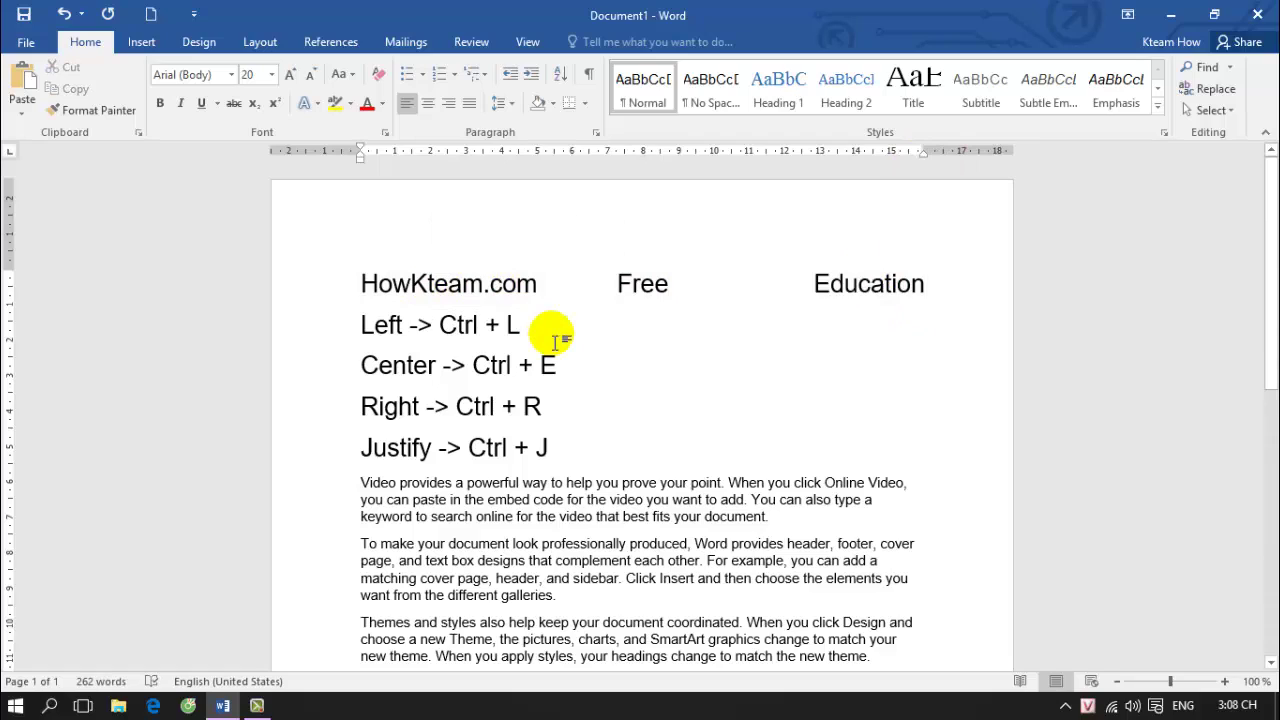